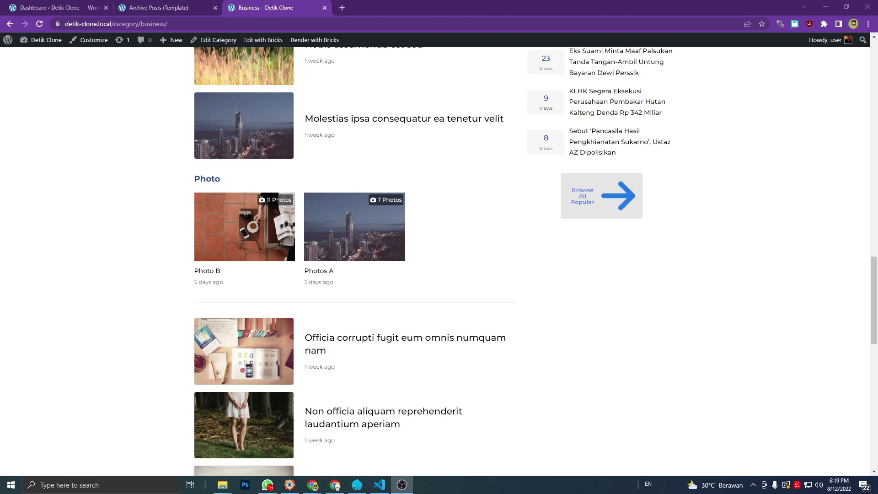
# Check the Photos A page, where the photo count reads 7.
pyautogui.click(85, 174)
pyautogui.scroll(1, 88, 176)
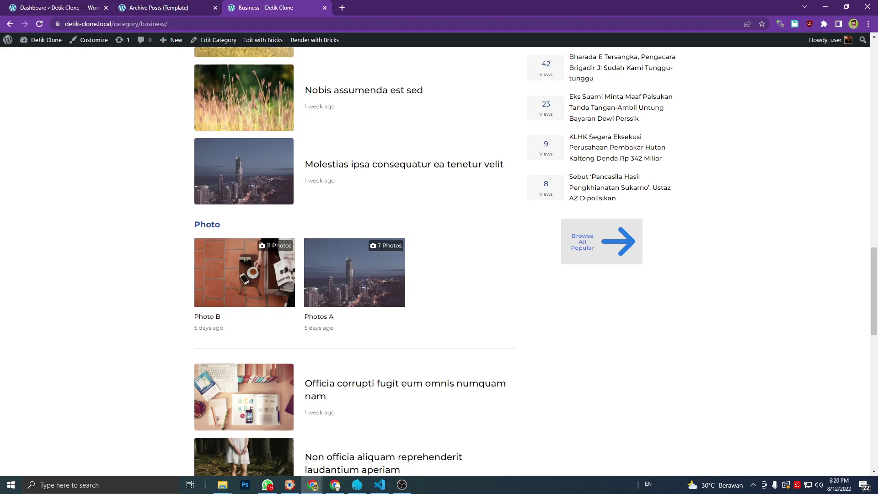
pyautogui.doubleClick(379, 246)
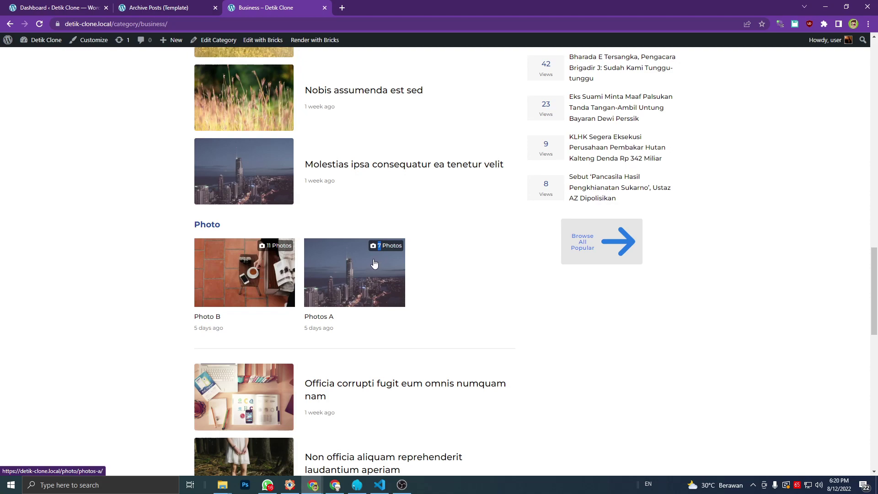
pyautogui.click(92, 220)
pyautogui.scroll(3, 92, 219)
pyautogui.scroll(-3, 92, 219)
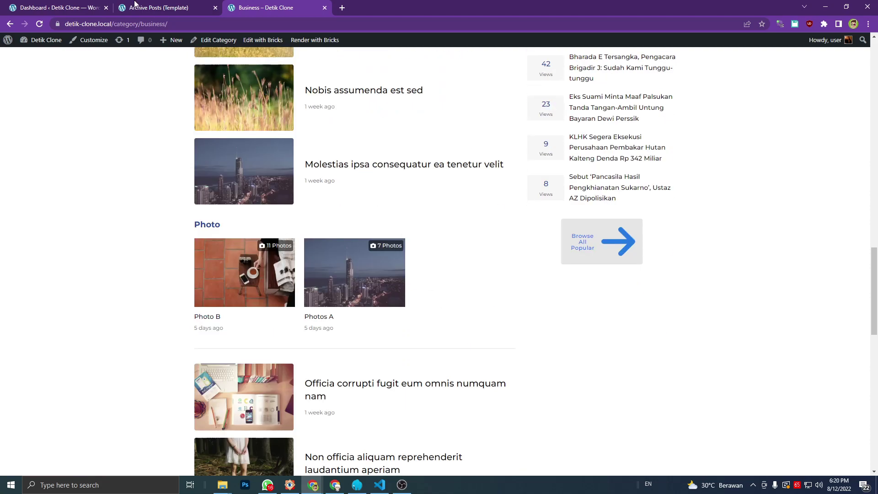
# Go to the WordPress dashboard's ACF Field Groups list and edit Photo Detail.
pyautogui.click(91, 5)
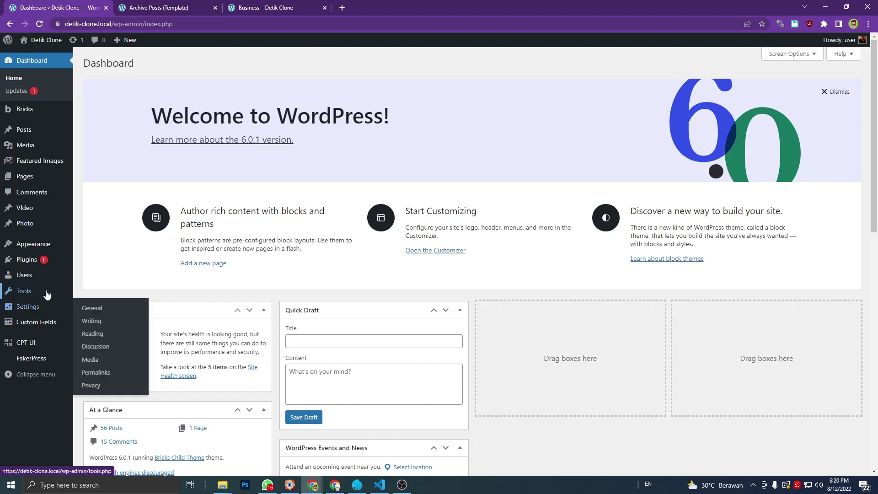
pyautogui.click(87, 323)
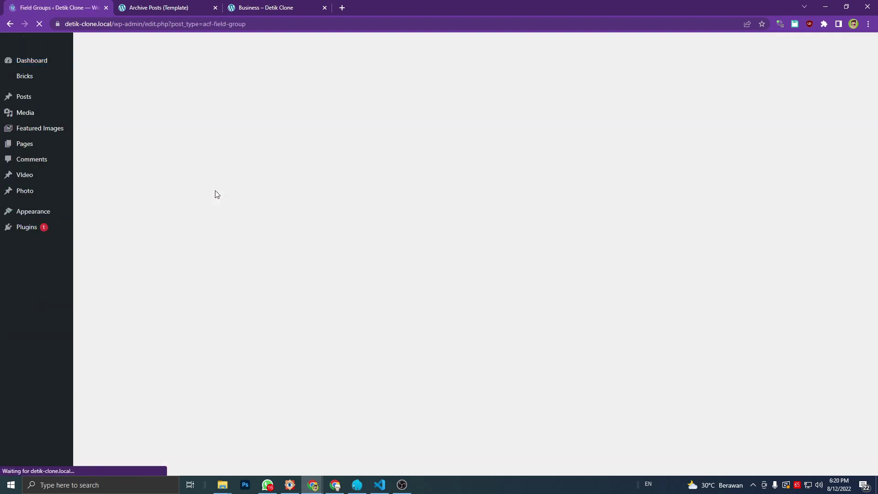
pyautogui.click(107, 155)
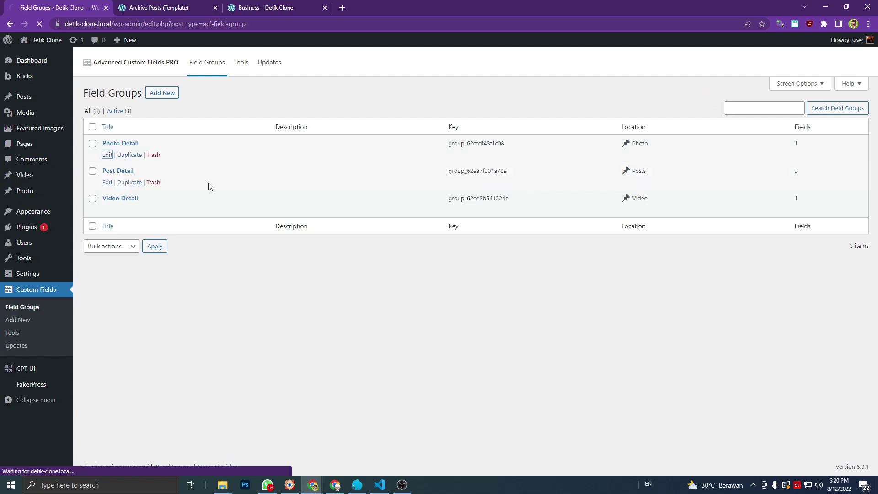
# Review the Gallery field: type Gallery, field name gallery, location post type Photo.
pyautogui.scroll(-1, 274, 210)
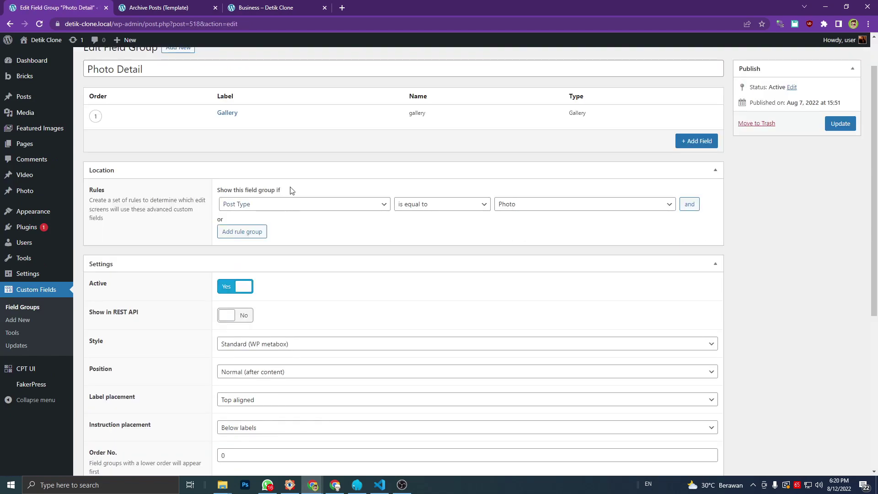
pyautogui.click(222, 122)
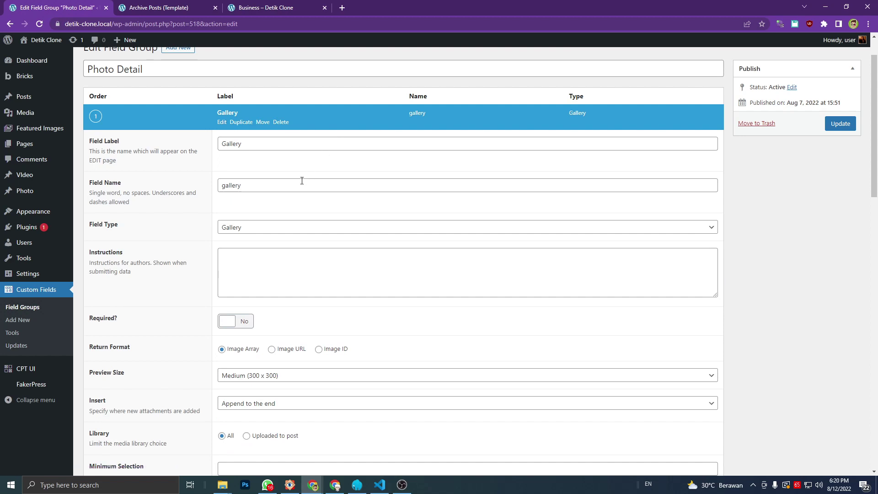
pyautogui.click(259, 227)
pyautogui.click(248, 354)
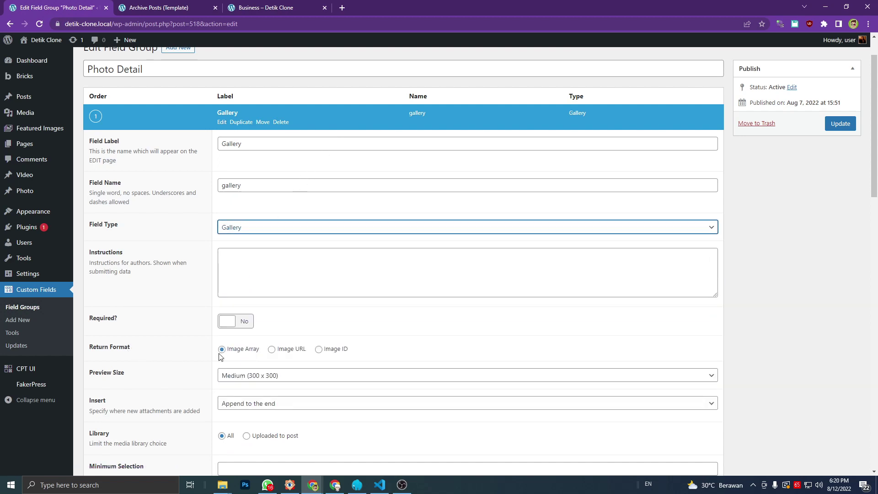
pyautogui.scroll(1, 315, 266)
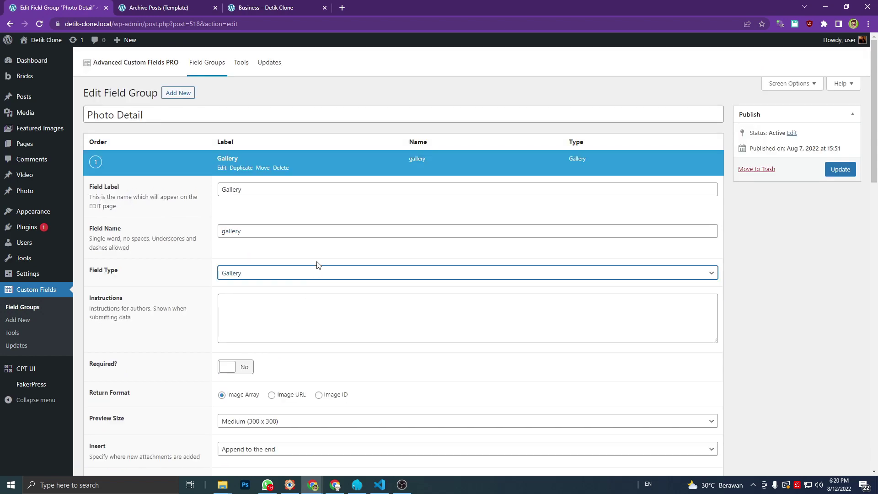
pyautogui.click(256, 233)
pyautogui.doubleClick(253, 232)
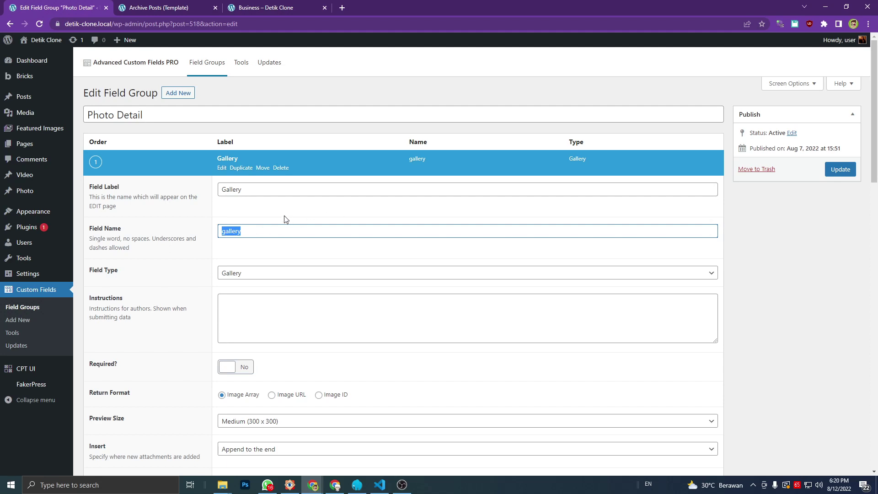
pyautogui.click(221, 168)
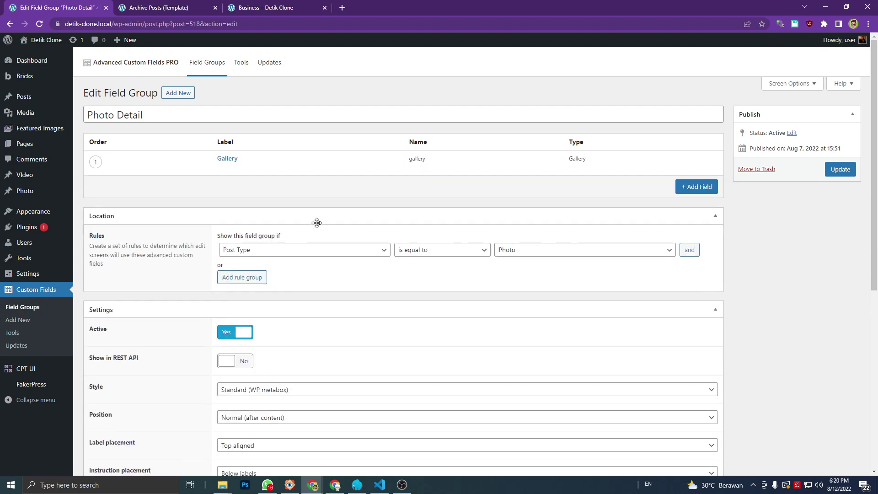
pyautogui.click(506, 254)
pyautogui.click(506, 254)
# Start a new Photo post titled 'Photo C'.
pyautogui.moveTo(48, 198)
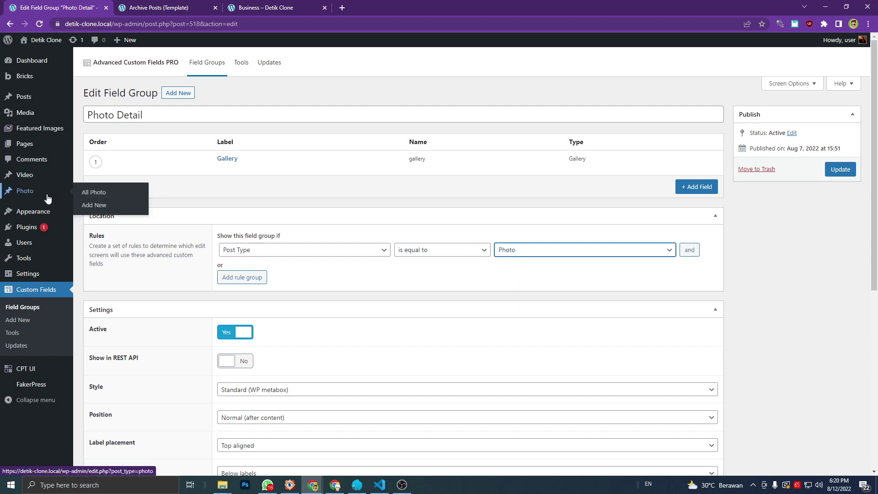
pyautogui.click(101, 206)
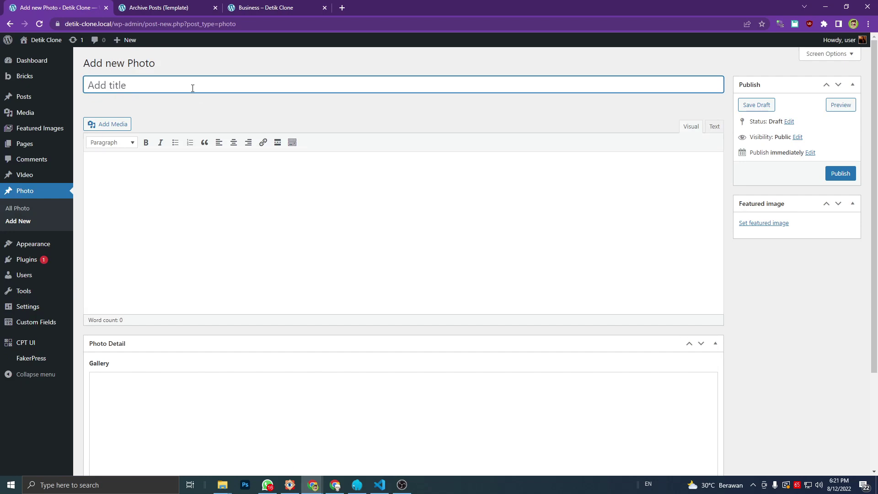
pyautogui.write('Photo C')
pyautogui.click(207, 191)
# Add 15 images, mushroom through lake, to the gallery and publish Photo C.
pyautogui.scroll(-3, 421, 300)
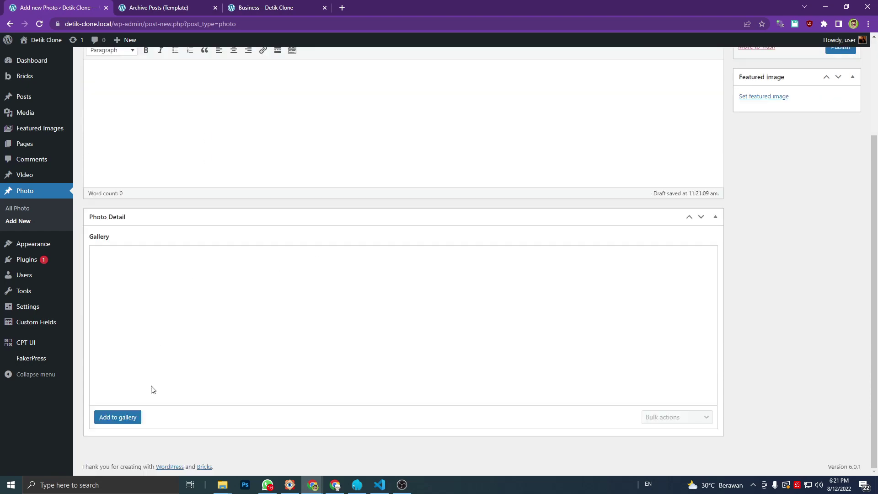
pyautogui.click(131, 416)
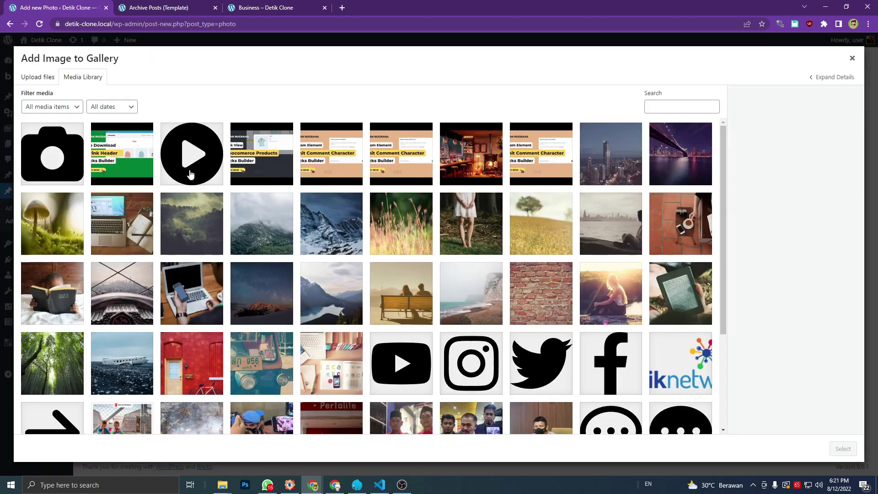
pyautogui.click(63, 240)
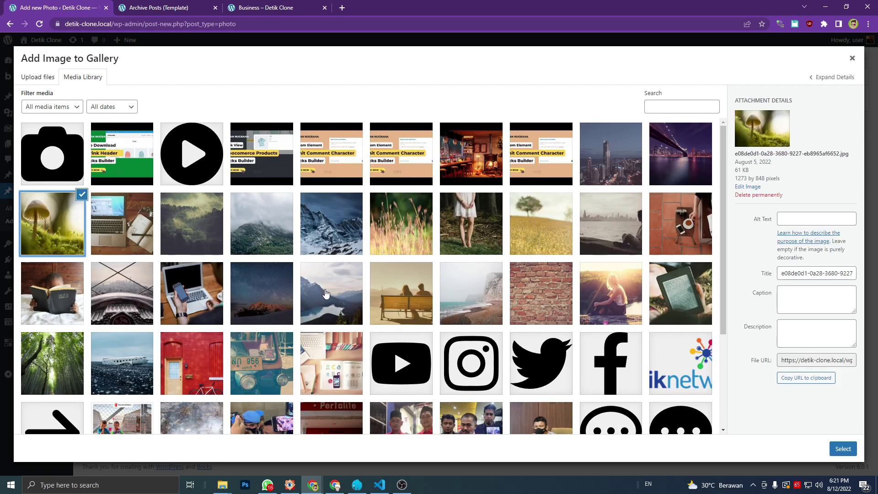
pyautogui.keyDown('shift'); pyautogui.click(329, 291); pyautogui.keyUp('shift')
pyautogui.click(842, 449)
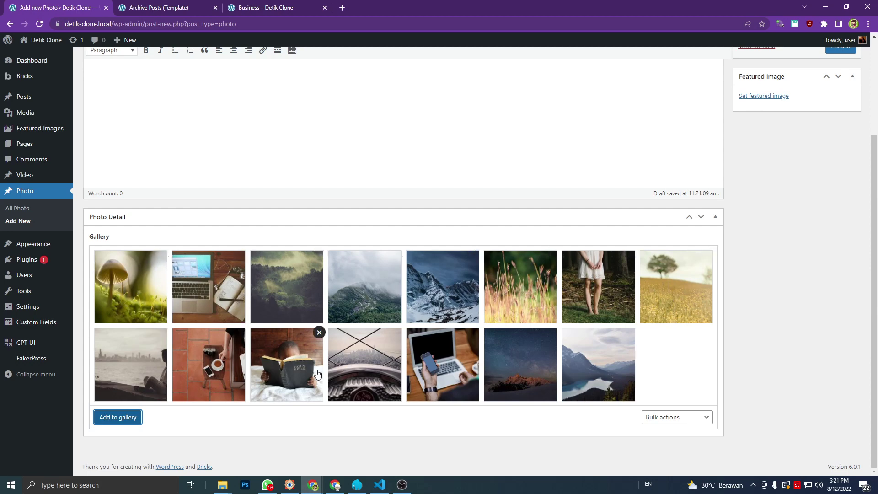
pyautogui.click(740, 342)
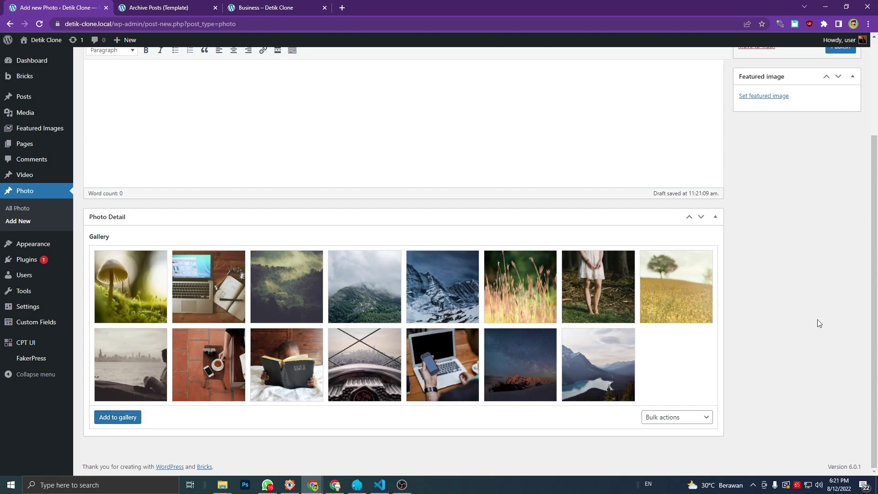
pyautogui.scroll(3, 786, 331)
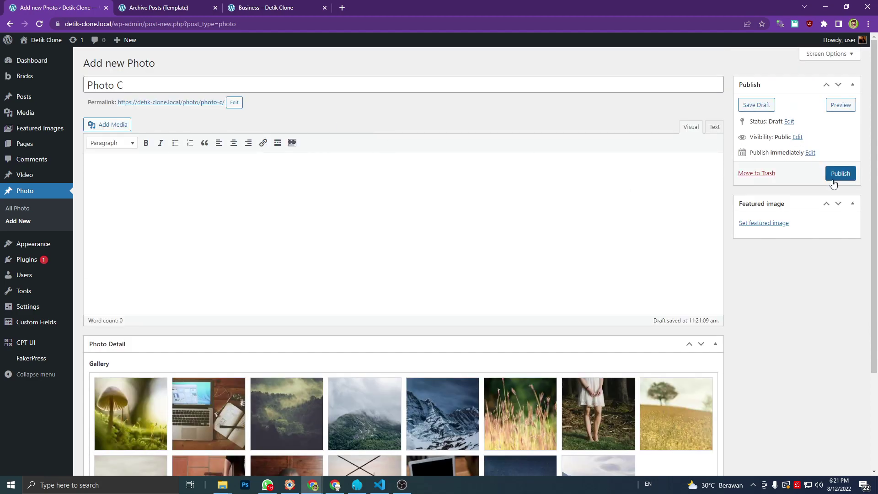
pyautogui.click(838, 181)
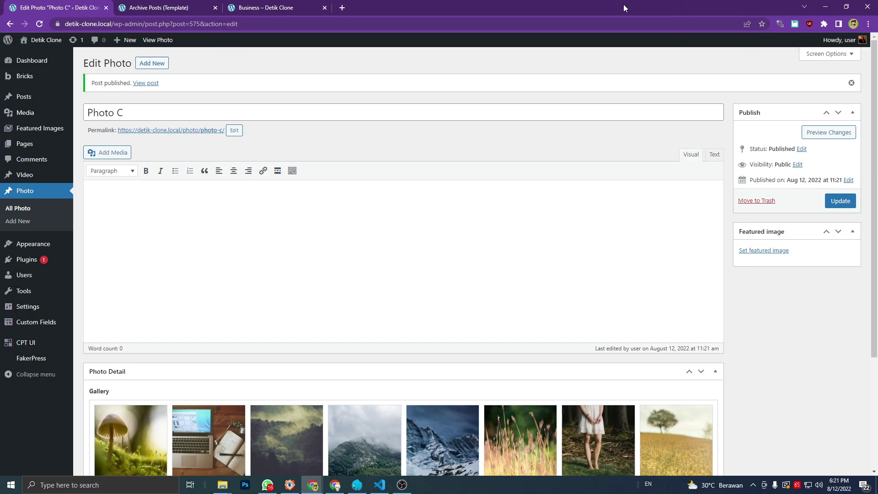
# On GitHub's bricks-snippet.php, select the whole gettotalphotos function on lines 240–243.
pyautogui.click(825, 8)
pyautogui.click(418, 234)
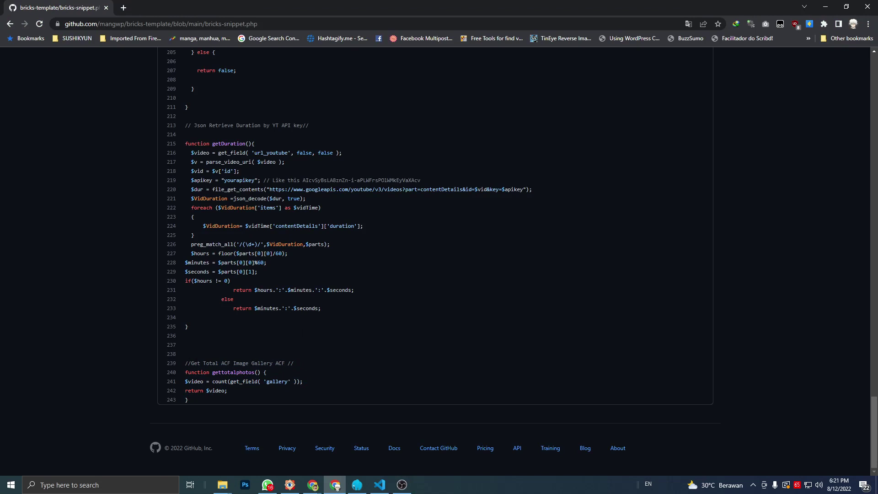
pyautogui.moveTo(185, 363); pyautogui.dragTo(207, 363)
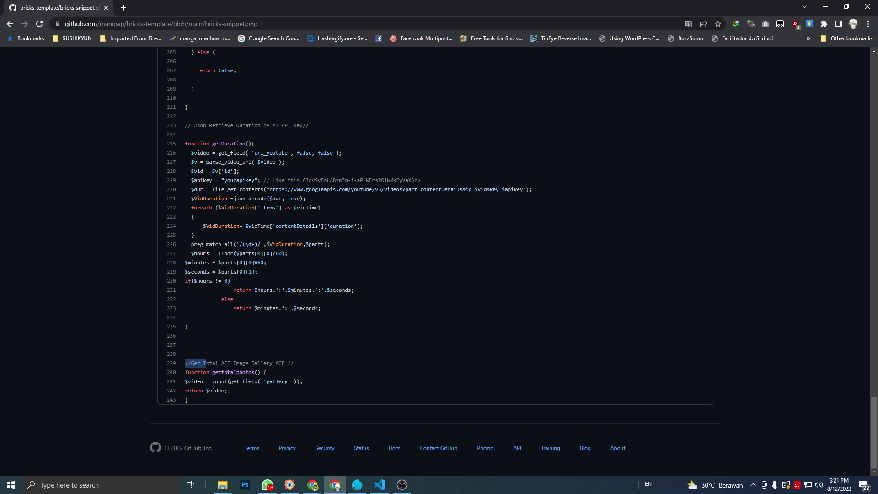
pyautogui.click(207, 364)
pyautogui.moveTo(185, 363); pyautogui.dragTo(231, 363)
pyautogui.click(211, 405)
pyautogui.moveTo(192, 399); pyautogui.dragTo(180, 376)
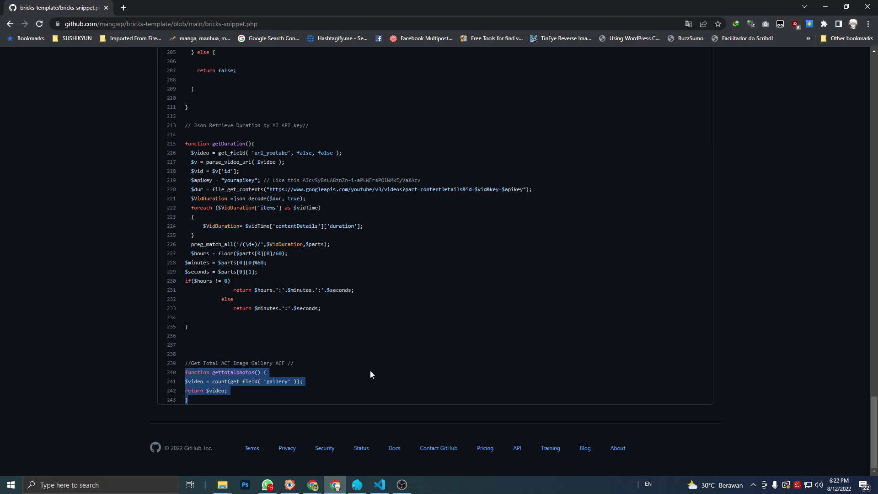
# In functions.php, check the gettotalphotos function on lines 314–317 and its 'gallery' field name.
pyautogui.click(380, 485)
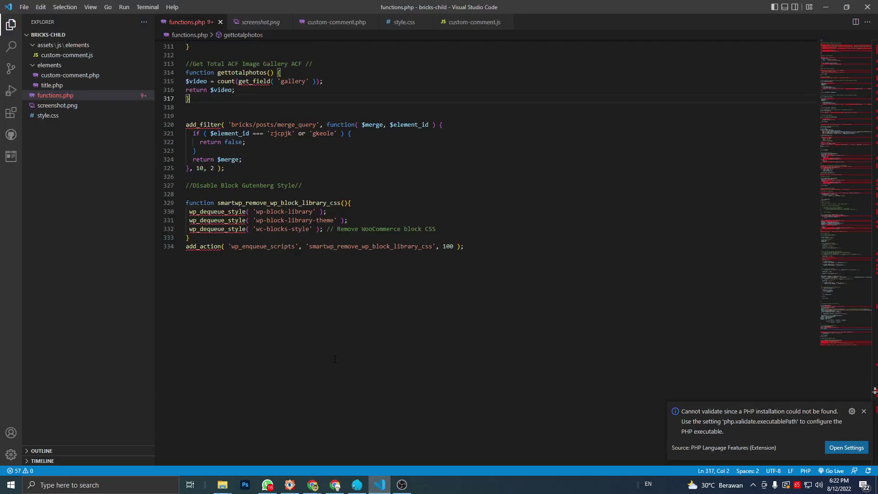
pyautogui.scroll(4, 293, 310)
pyautogui.moveTo(189, 212); pyautogui.dragTo(186, 186)
pyautogui.click(241, 204)
pyautogui.click(248, 211)
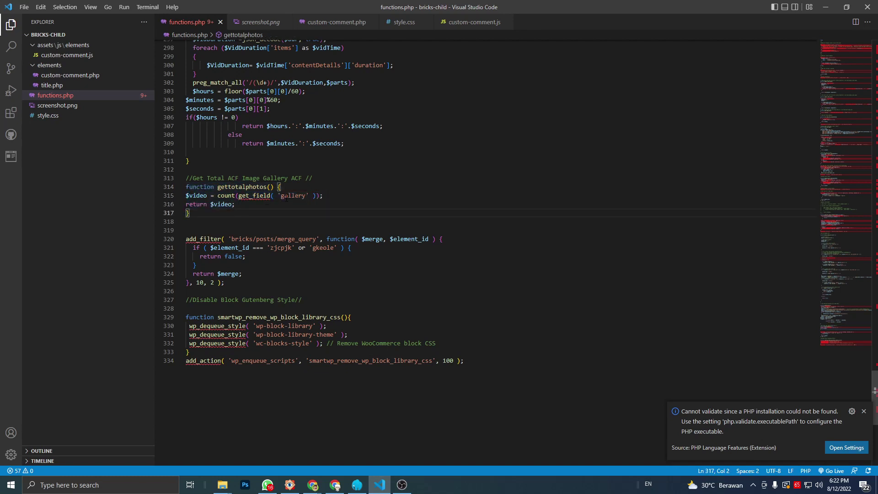
pyautogui.moveTo(281, 195); pyautogui.dragTo(306, 196)
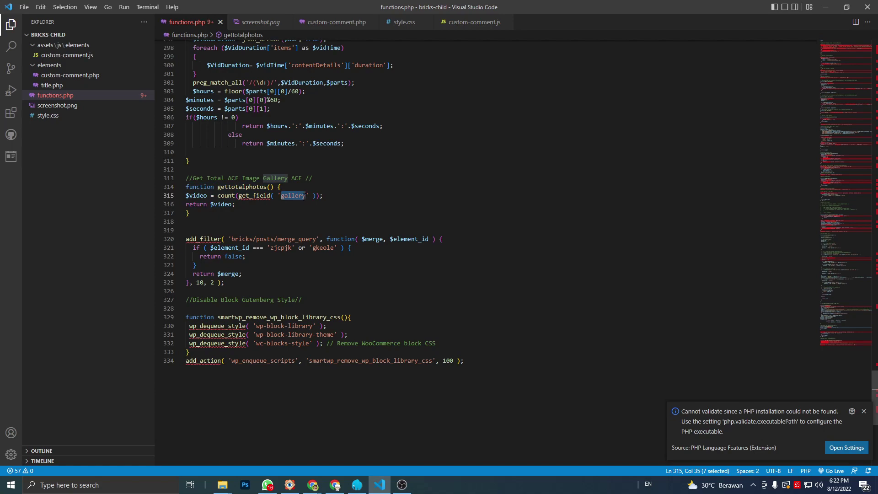
# Minimise the editor and GitHub windows to return to the Photo C edit screen.
pyautogui.click(825, 7)
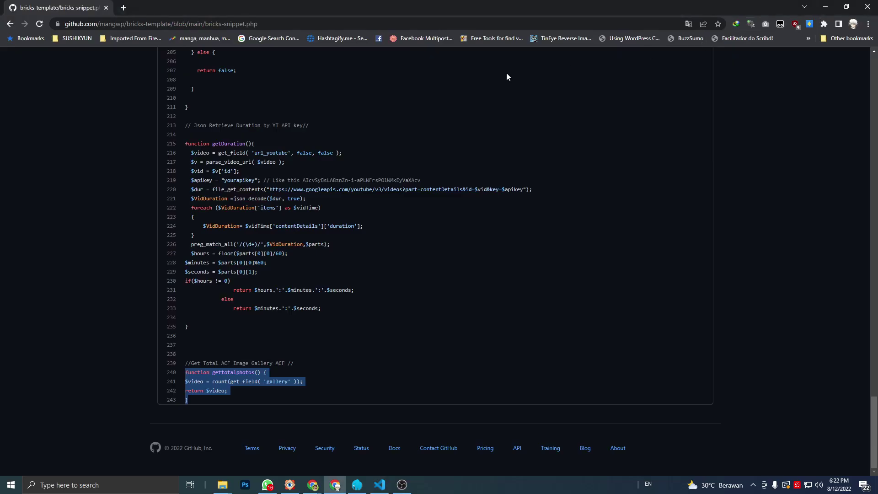
pyautogui.click(825, 7)
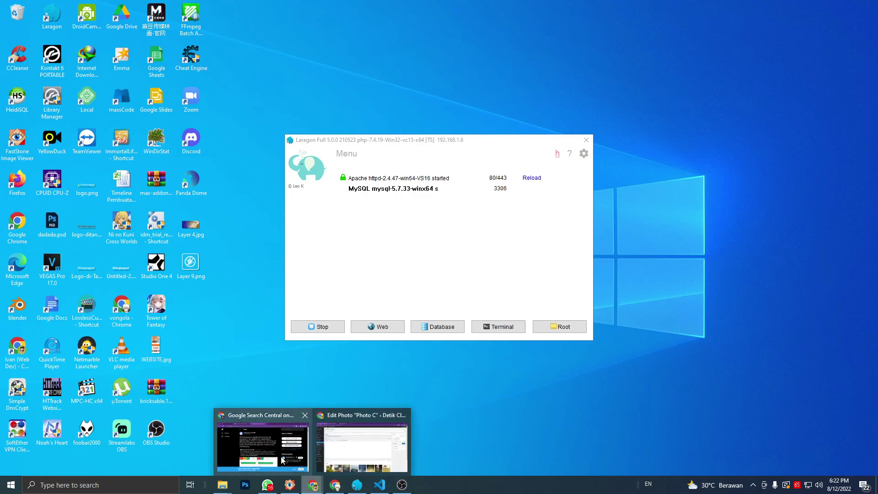
pyautogui.click(336, 485)
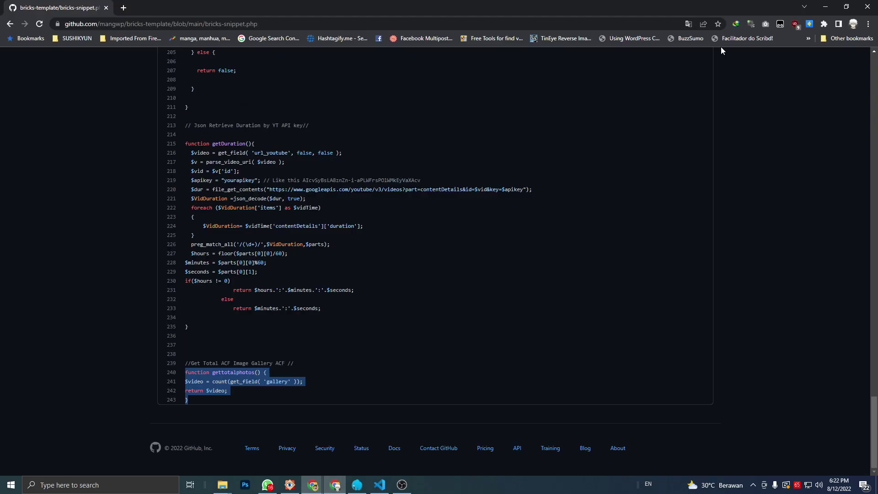
pyautogui.click(819, 8)
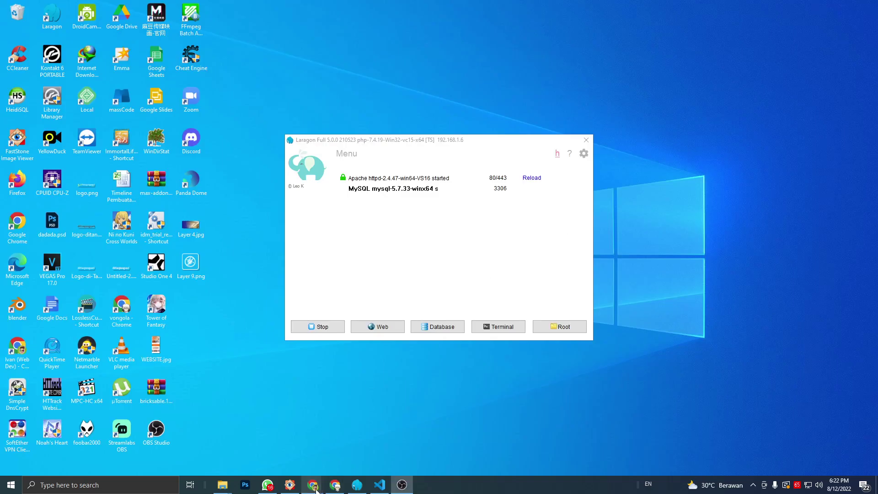
pyautogui.click(335, 453)
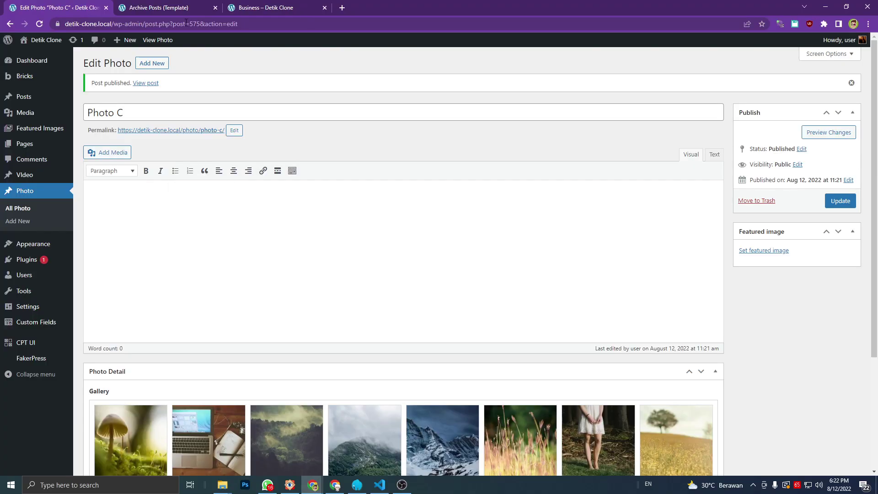
# Copy 'gallery' from the ACF field group into get_field() on line 315 and save functions.php.
pyautogui.click(92, 321)
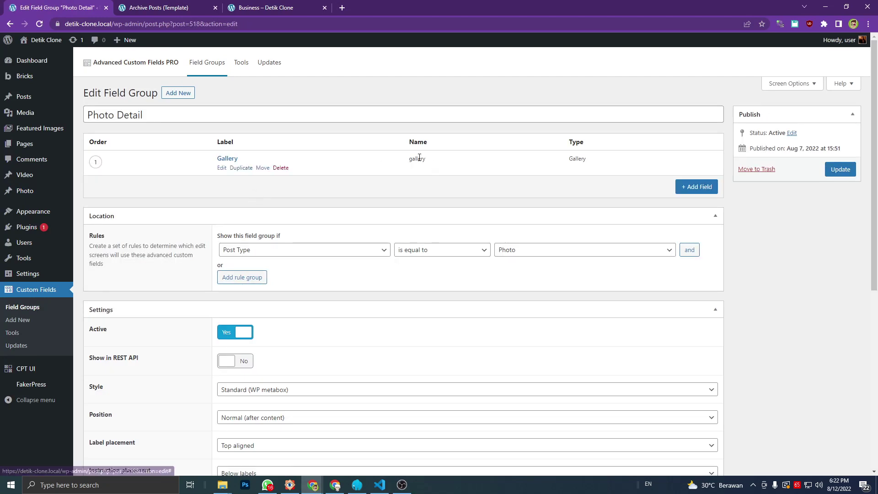
pyautogui.doubleClick(418, 158)
pyautogui.hotkey('ctrl', 'c')
pyautogui.click(380, 485)
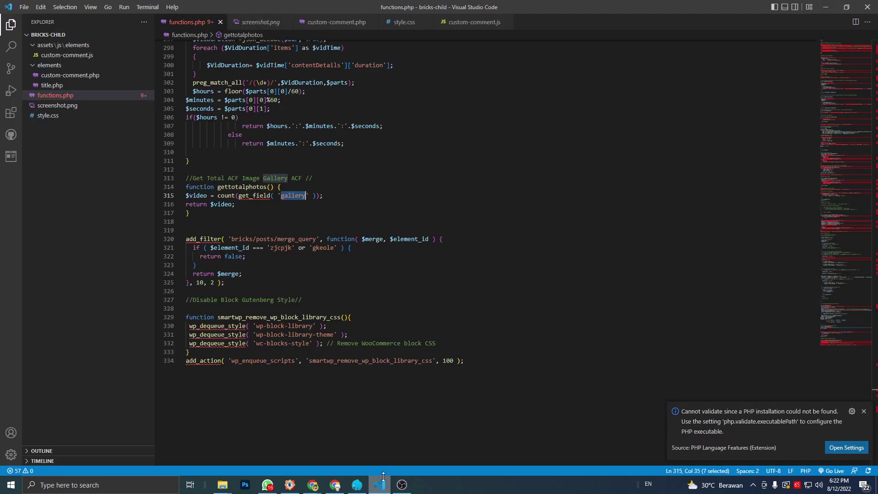
pyautogui.moveTo(306, 195); pyautogui.dragTo(281, 195)
pyautogui.hotkey('ctrl', 'v')
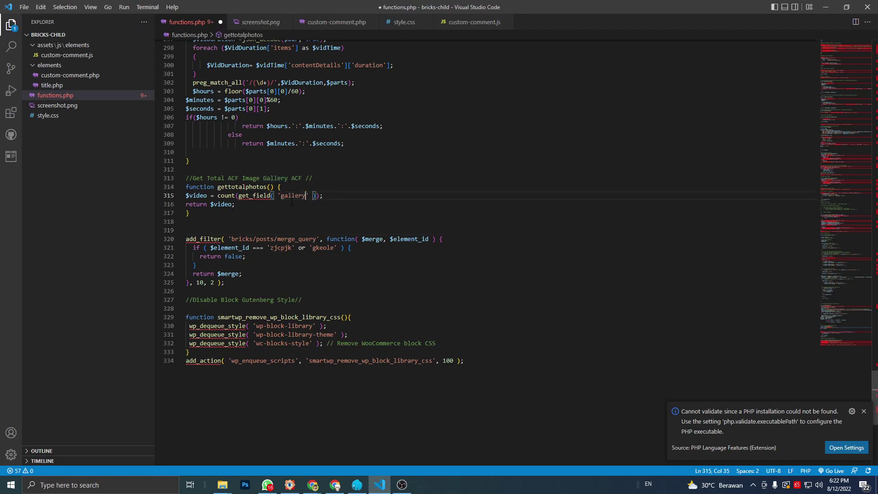
pyautogui.click(296, 207)
pyautogui.hotkey('ctrl', 's')
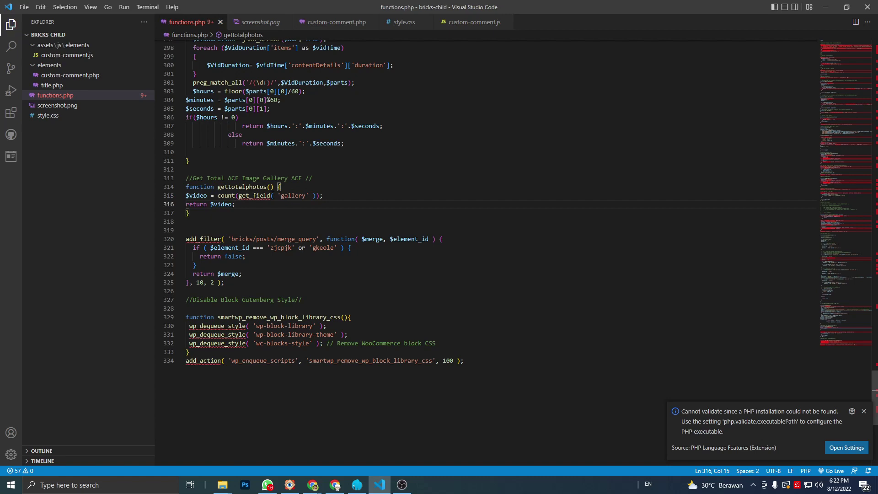
pyautogui.click(259, 195)
# Create and publish a Single-type Bricks template named 'Single Photo', then open it in Bricks.
pyautogui.click(826, 7)
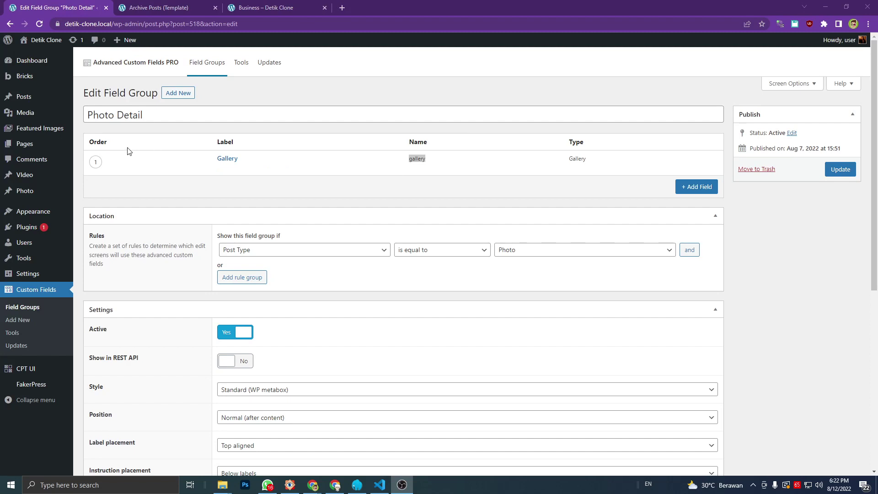
pyautogui.moveTo(58, 214)
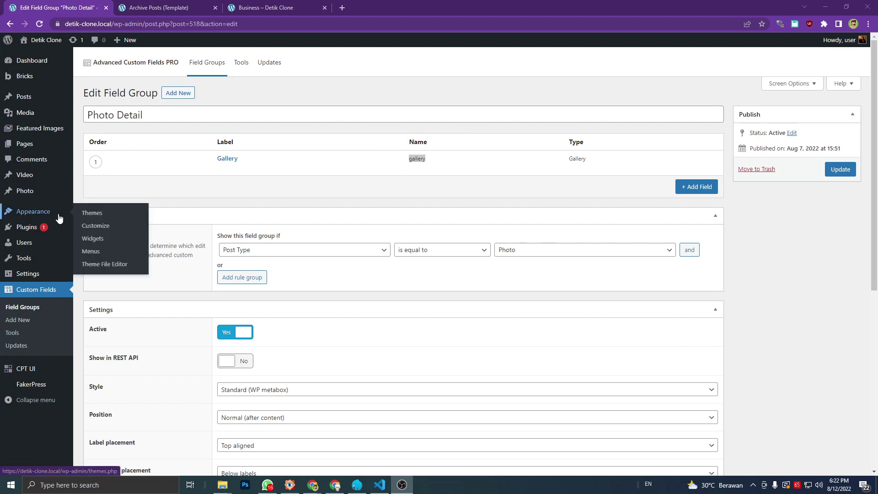
pyautogui.moveTo(53, 113)
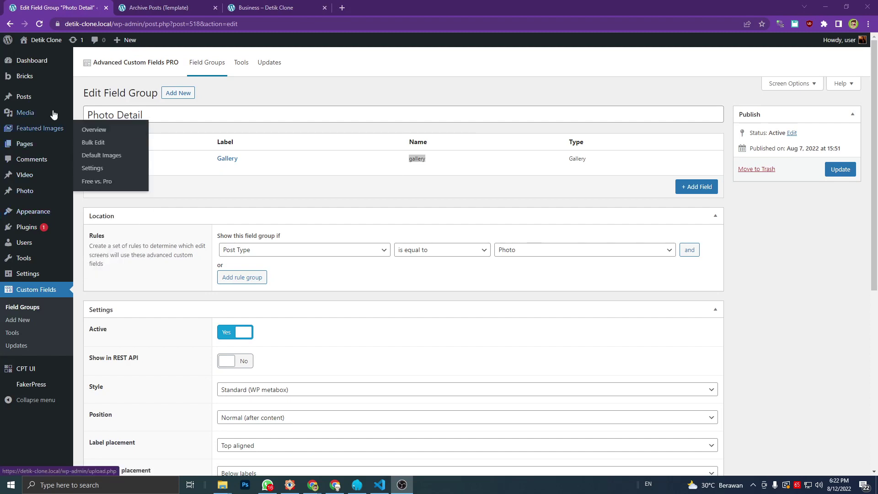
pyautogui.moveTo(48, 79)
pyautogui.click(91, 90)
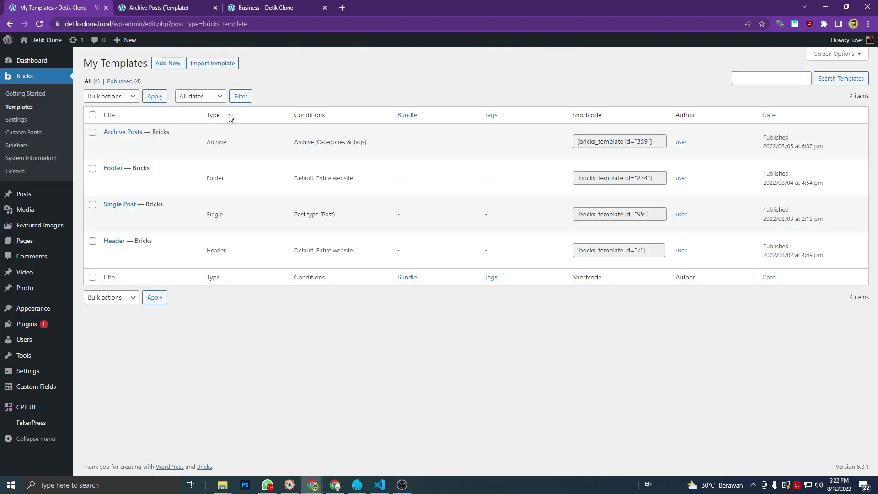
pyautogui.click(168, 65)
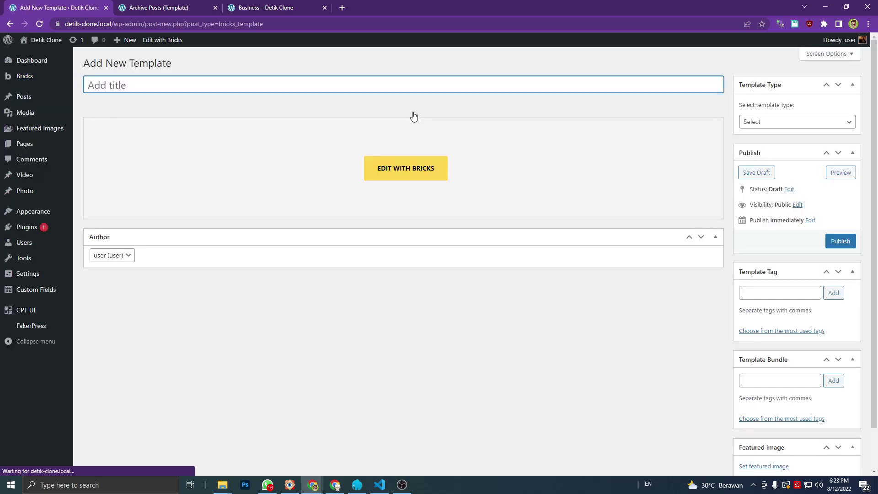
pyautogui.write('Sing')
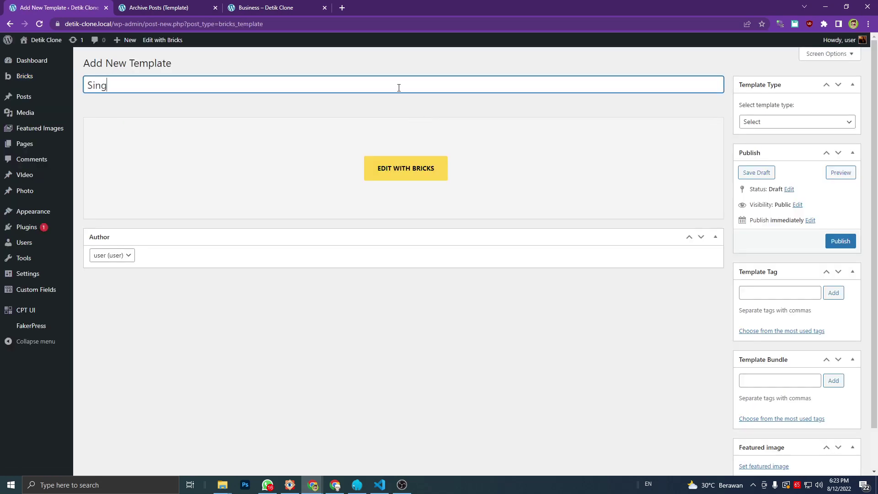
pyautogui.write('le Photo')
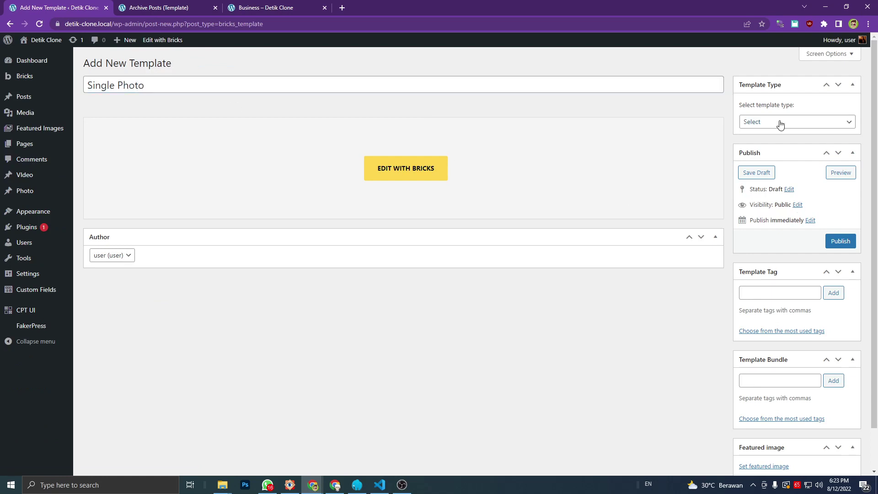
pyautogui.click(752, 161)
pyautogui.click(839, 241)
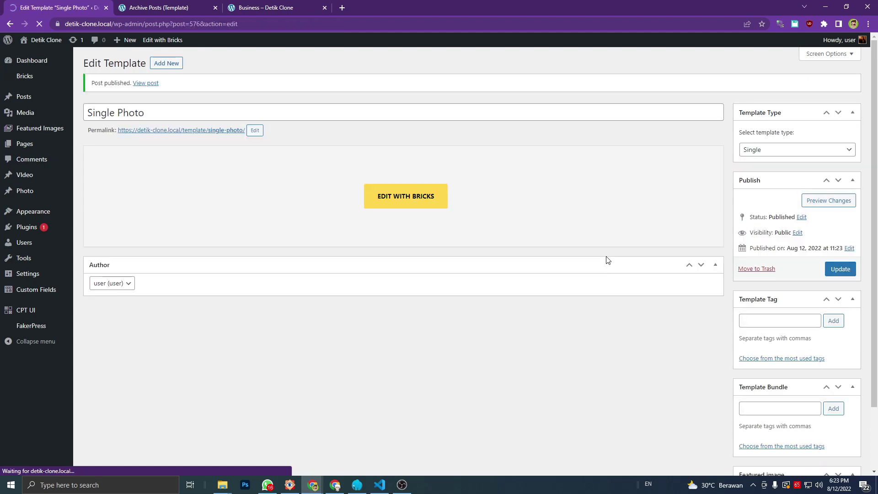
pyautogui.click(425, 207)
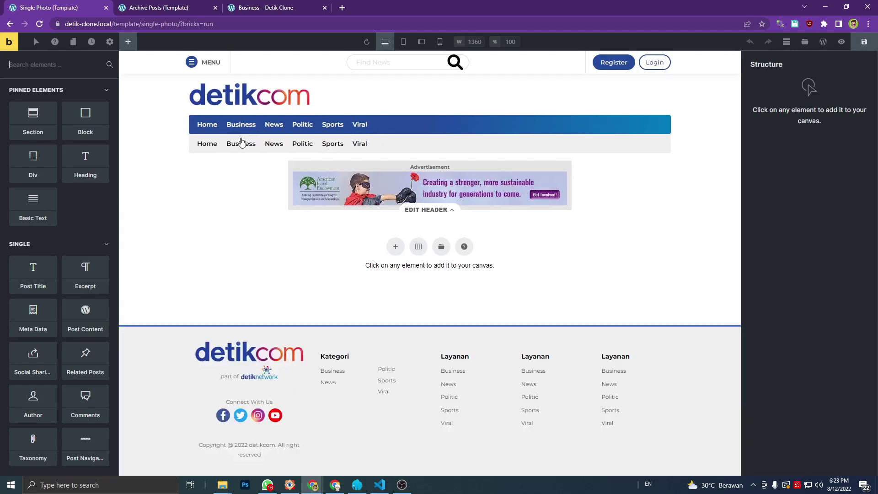
# Add a Section to the empty canvas and put a Block inside its Container.
pyautogui.click(51, 129)
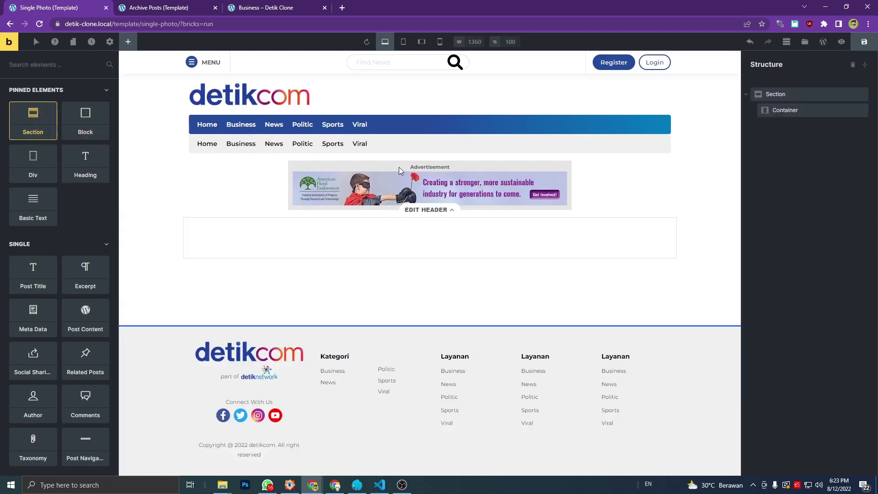
pyautogui.click(796, 114)
pyautogui.click(128, 42)
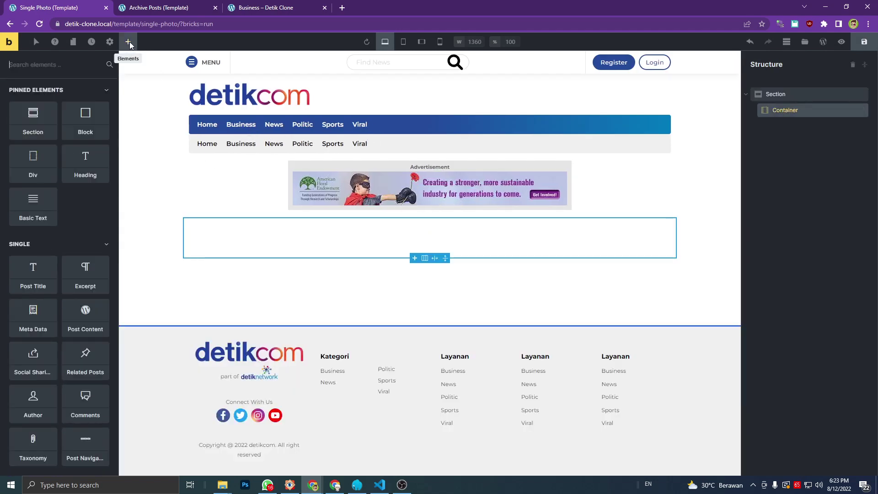
pyautogui.click(87, 124)
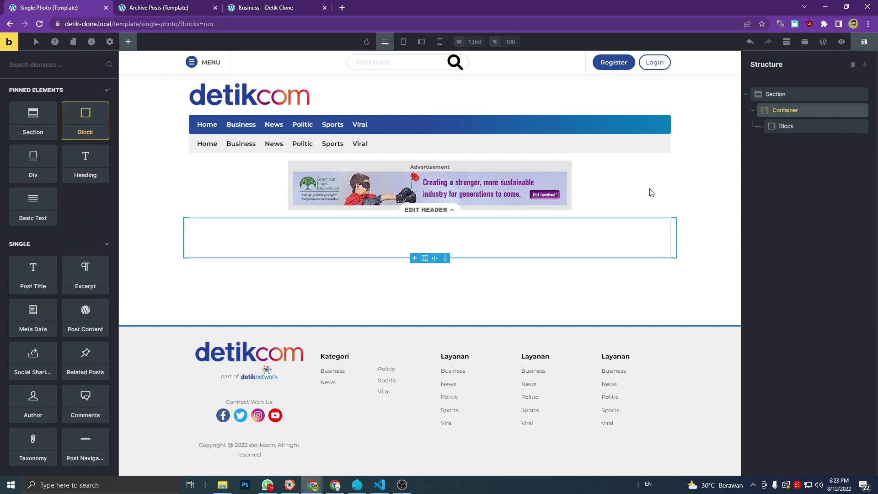
pyautogui.click(788, 127)
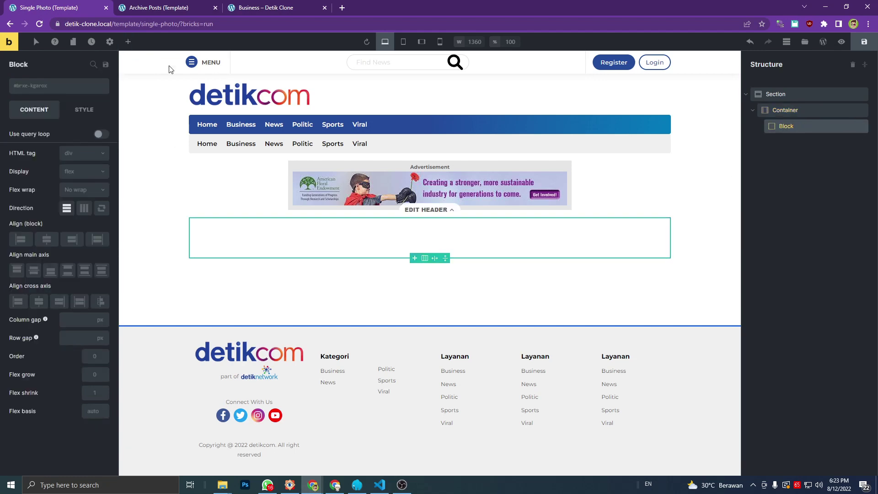
pyautogui.click(130, 44)
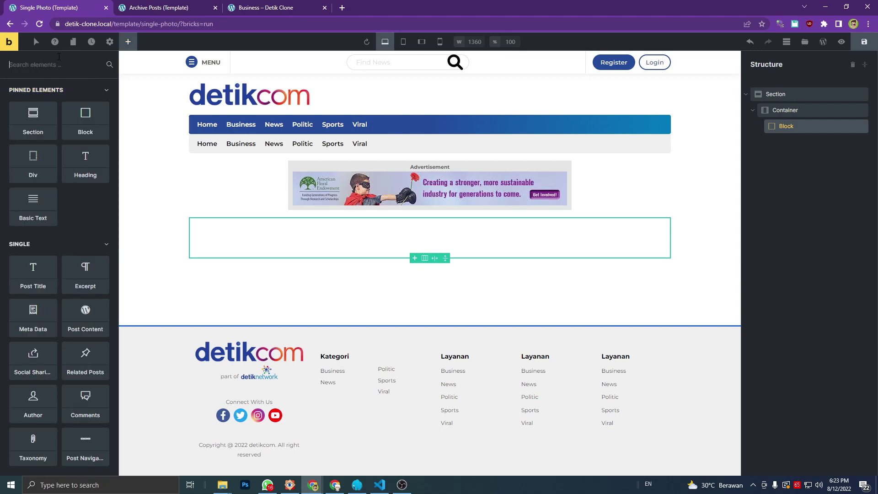
# Add an Image Gallery in the block with images from the ACF Gallery field ({acf_gallery}).
pyautogui.write('ga')
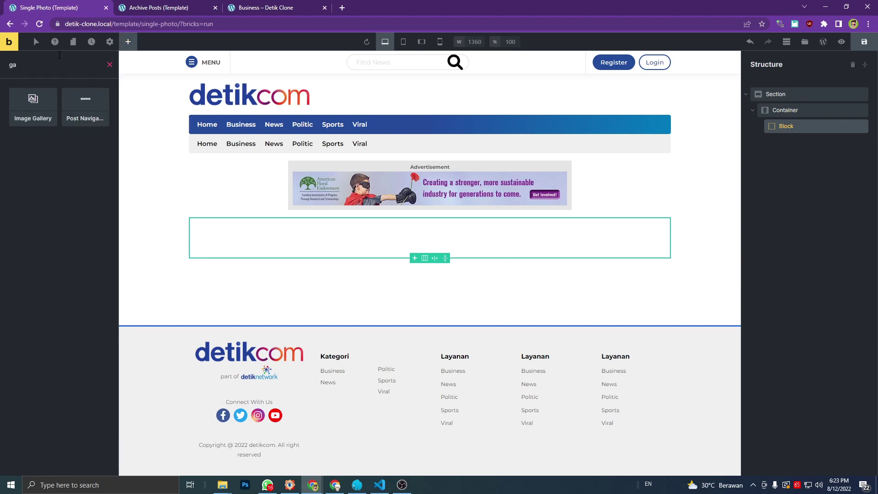
pyautogui.click(30, 111)
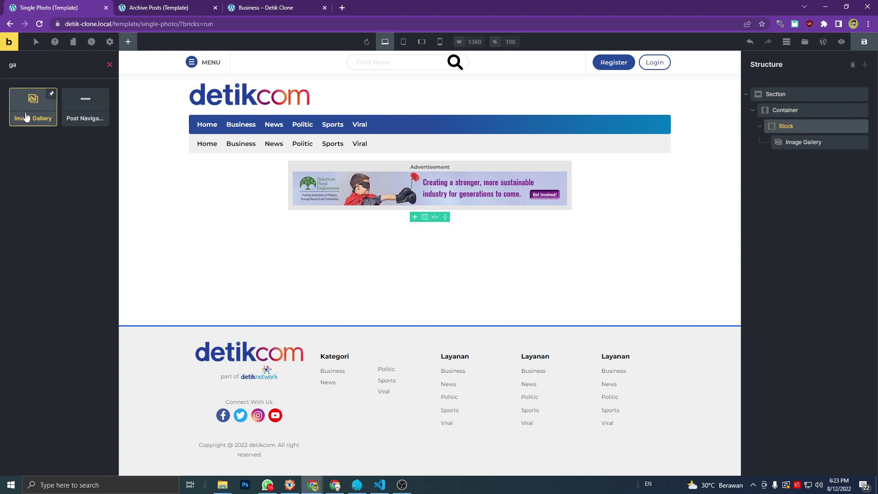
pyautogui.click(795, 142)
pyautogui.click(102, 206)
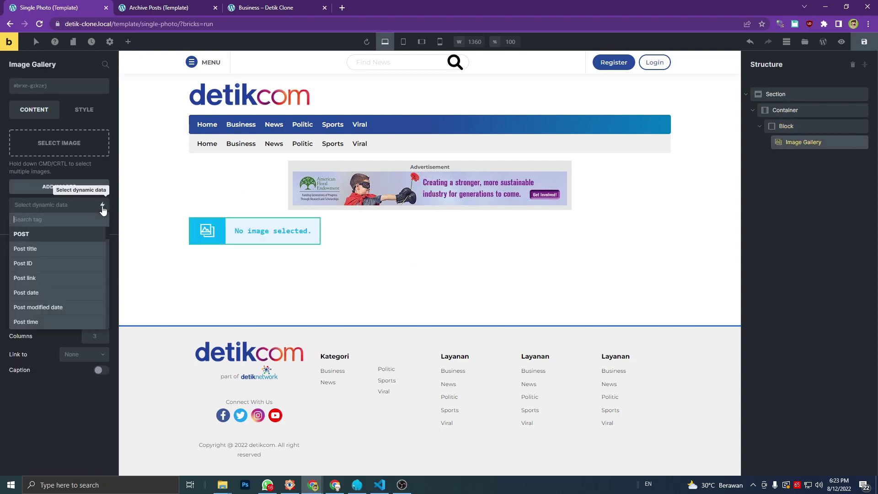
pyautogui.scroll(-5, 66, 270)
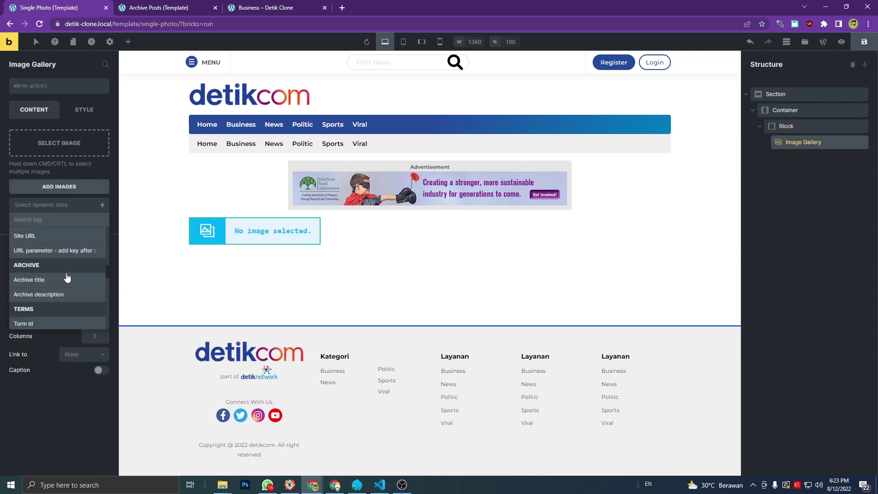
pyautogui.scroll(-10, 66, 277)
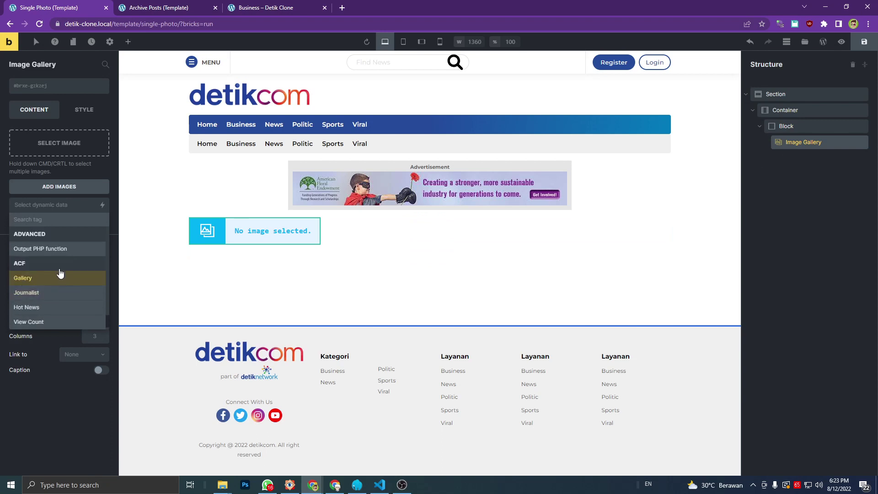
pyautogui.click(36, 280)
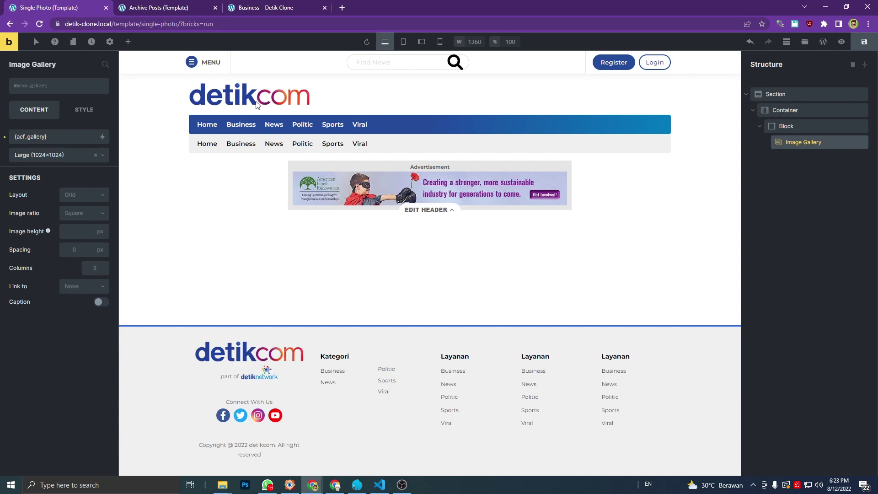
# Add a display condition showing the template on Photo post types, and save.
pyautogui.click(109, 41)
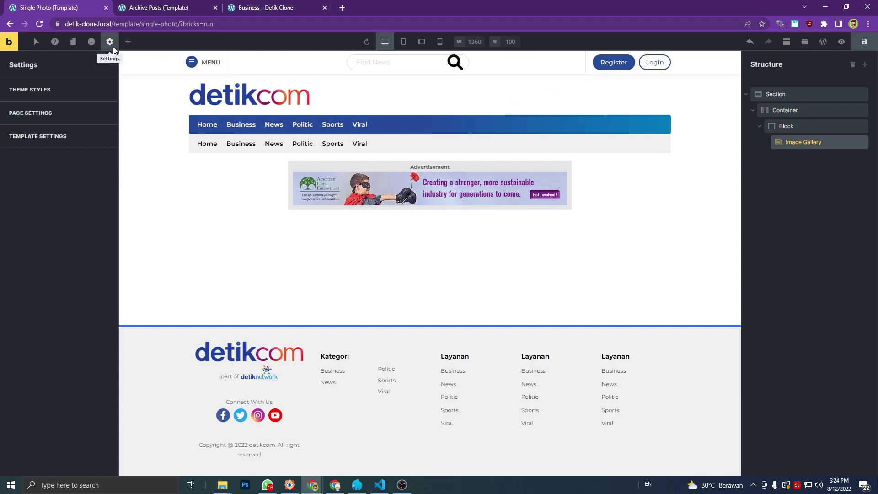
pyautogui.click(69, 136)
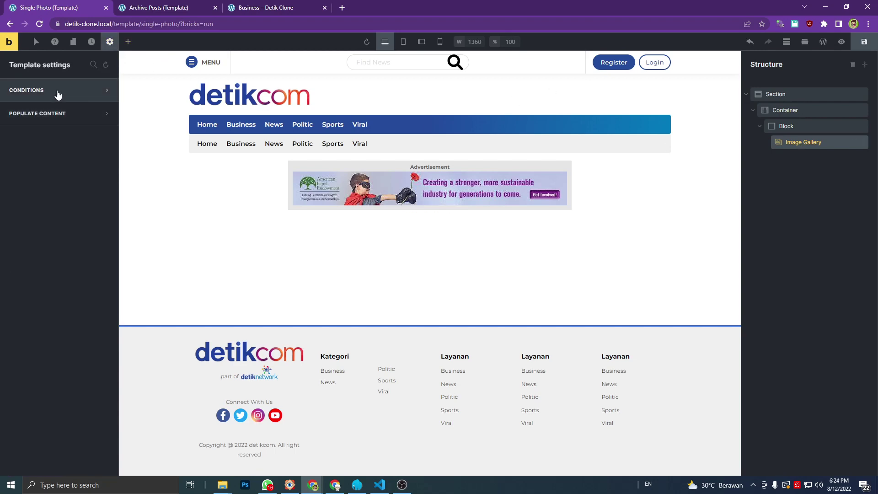
pyautogui.click(57, 91)
pyautogui.click(56, 153)
pyautogui.click(53, 168)
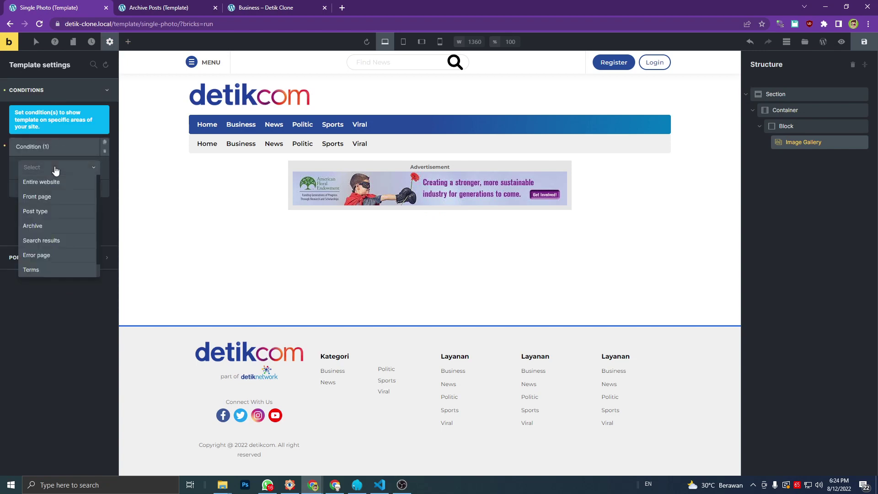
pyautogui.click(50, 211)
pyautogui.click(45, 203)
pyautogui.click(39, 262)
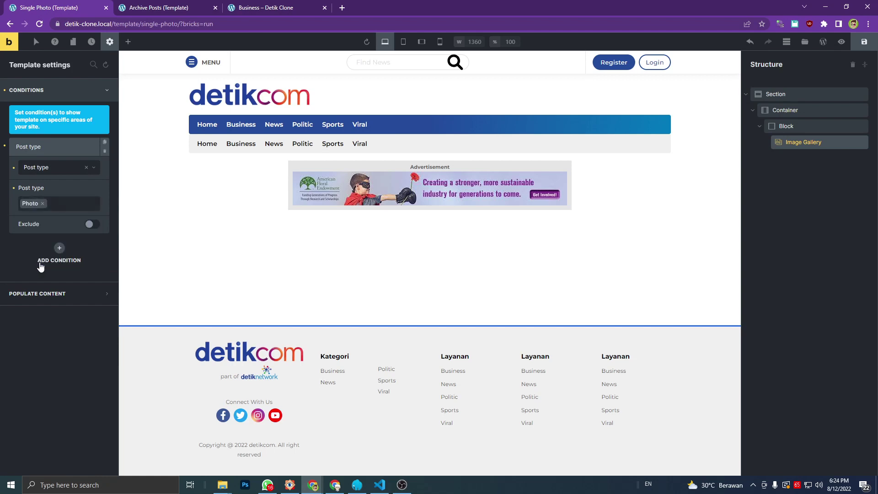
pyautogui.click(858, 44)
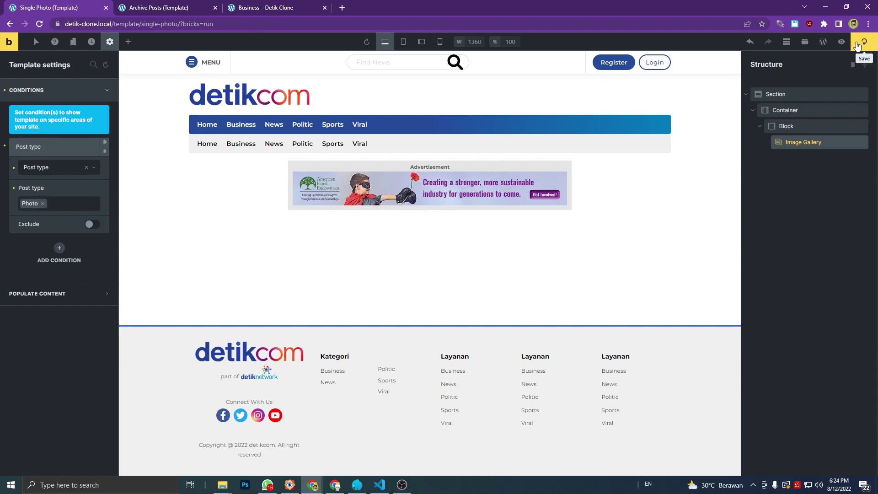
# Populate the preview with the single post 'Photo C (Photo)' and apply the preview.
pyautogui.click(64, 293)
pyautogui.click(53, 191)
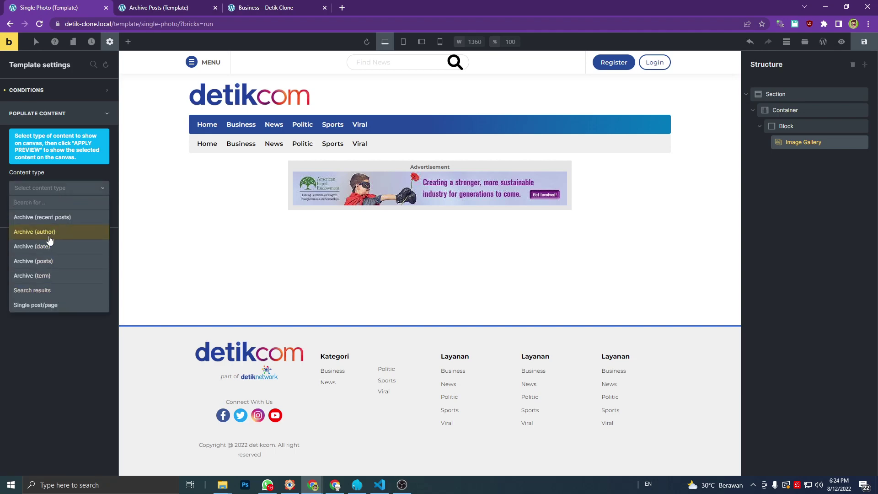
pyautogui.click(49, 307)
pyautogui.click(40, 219)
pyautogui.write('phot')
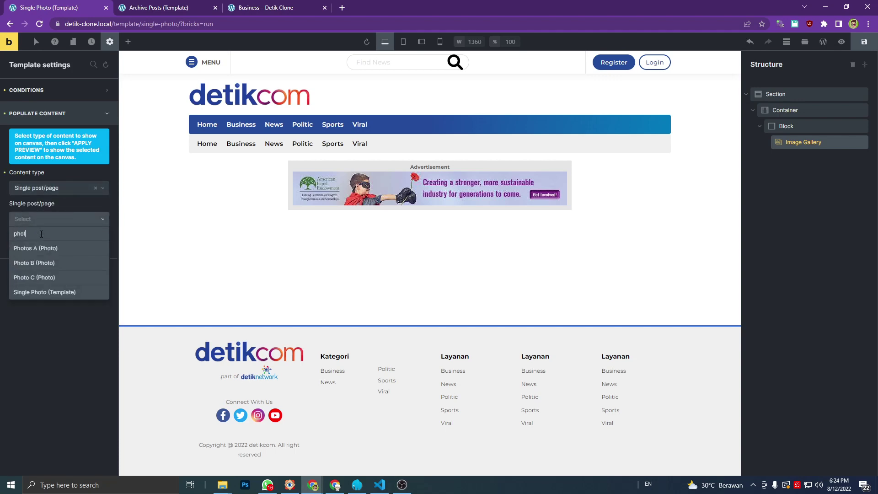
pyautogui.write('o')
pyautogui.click(43, 277)
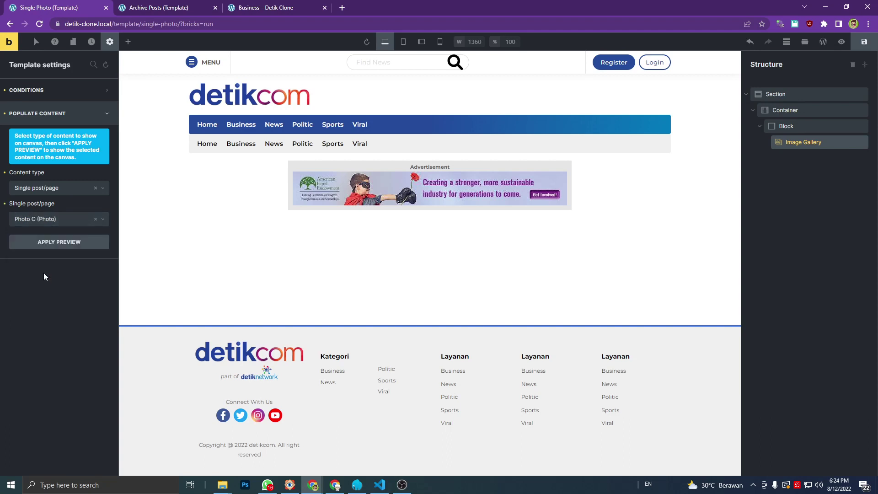
pyautogui.click(57, 249)
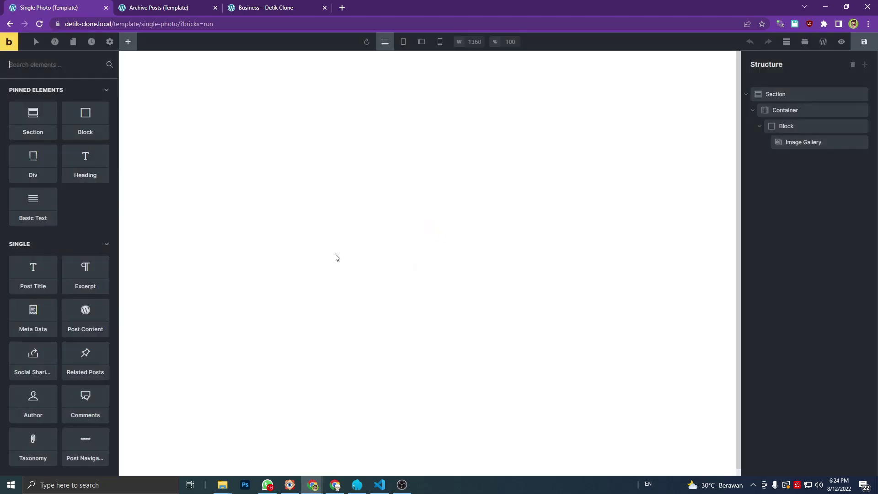
# Set the image gallery to Medium (300×300) images in 10 columns and save the template.
pyautogui.scroll(-9, 338, 254)
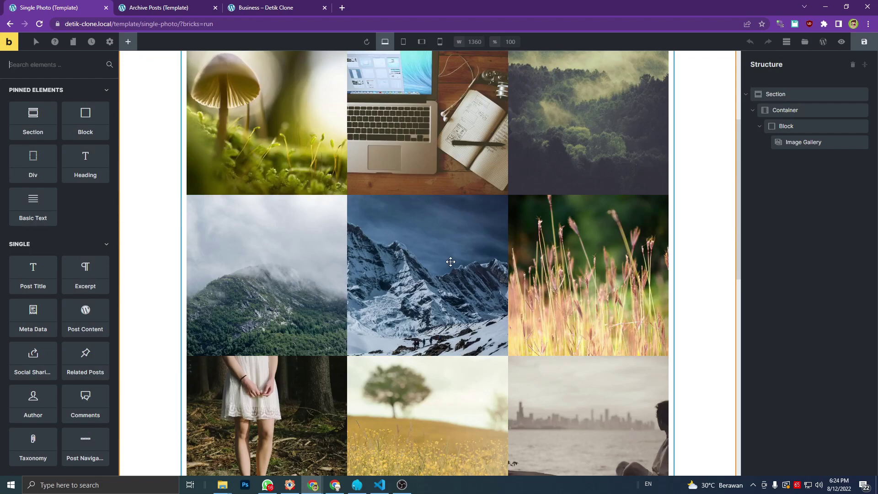
pyautogui.scroll(-6, 445, 275)
pyautogui.scroll(9, 480, 274)
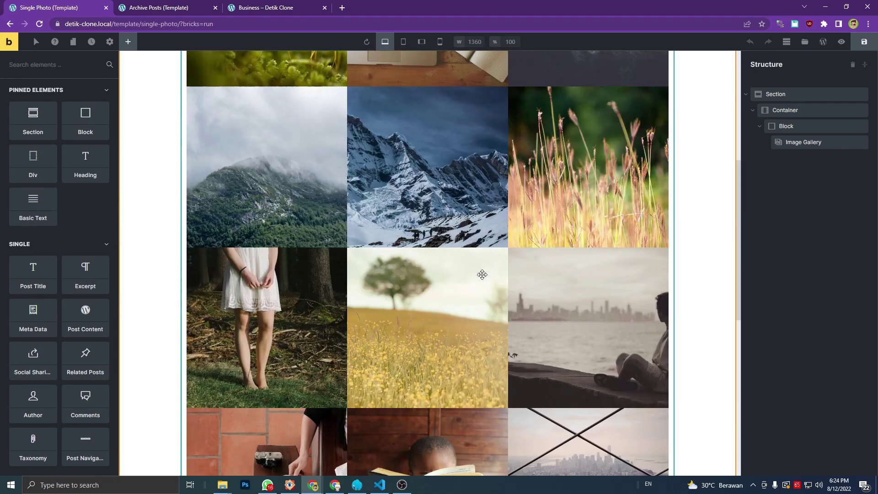
pyautogui.scroll(-8, 482, 275)
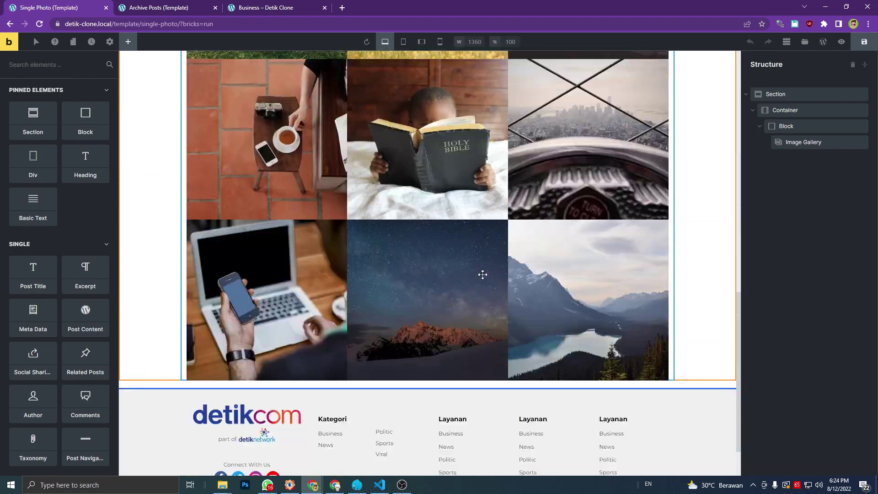
pyautogui.click(819, 144)
pyautogui.click(62, 156)
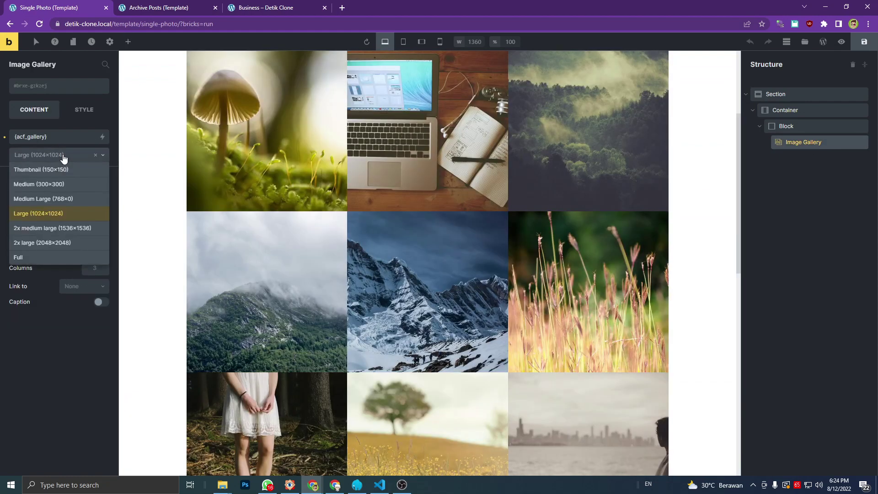
pyautogui.click(51, 185)
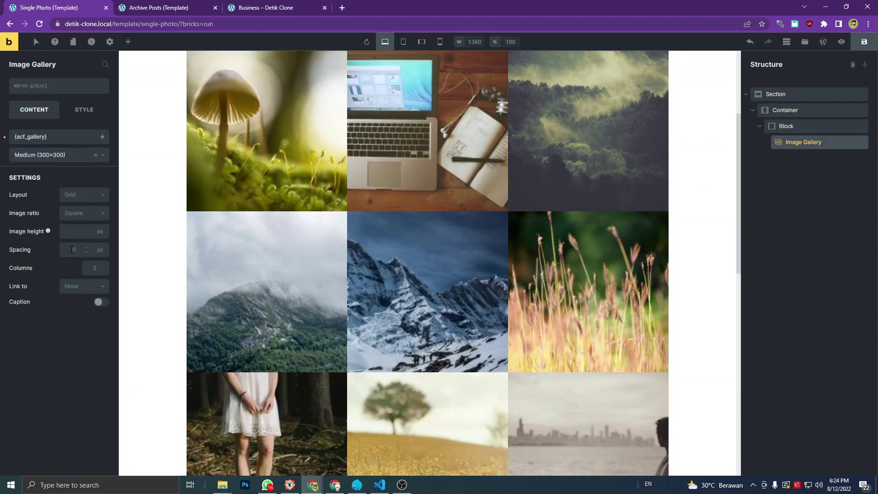
pyautogui.click(96, 262)
pyautogui.scroll(2, 451, 202)
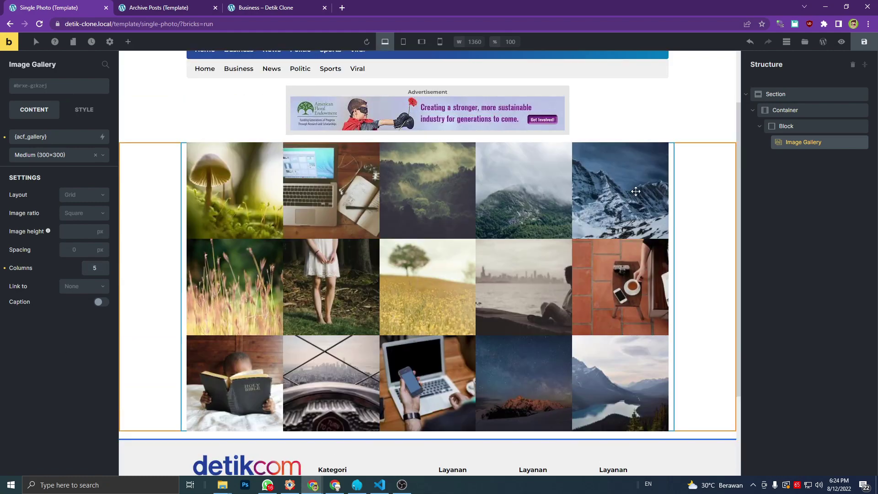
pyautogui.doubleClick(96, 267)
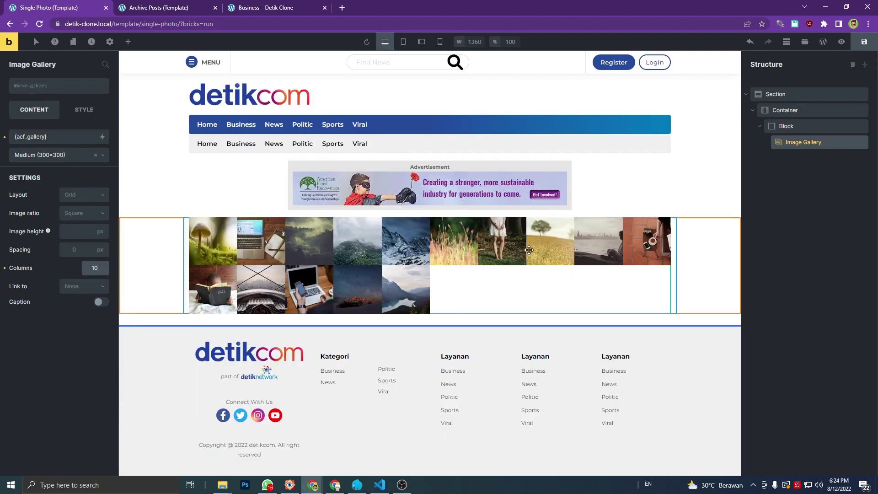
pyautogui.click(859, 48)
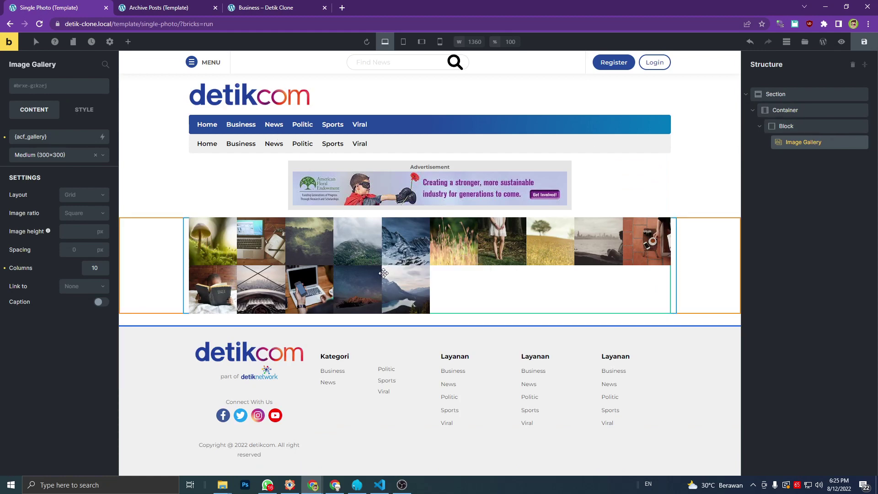
# Add a Basic Text element under the Image Gallery and select all its placeholder text.
pyautogui.click(128, 44)
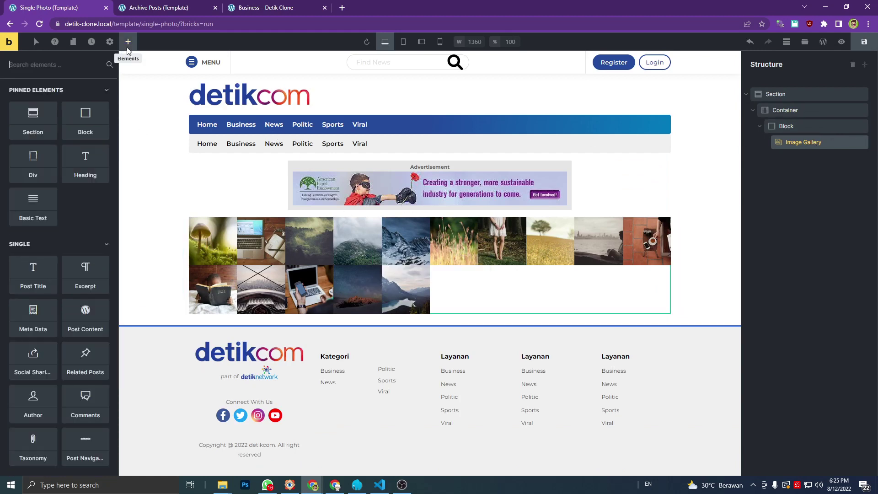
pyautogui.scroll(-2, 72, 261)
pyautogui.scroll(-4, 72, 261)
pyautogui.scroll(-2, 64, 352)
pyautogui.scroll(8, 58, 360)
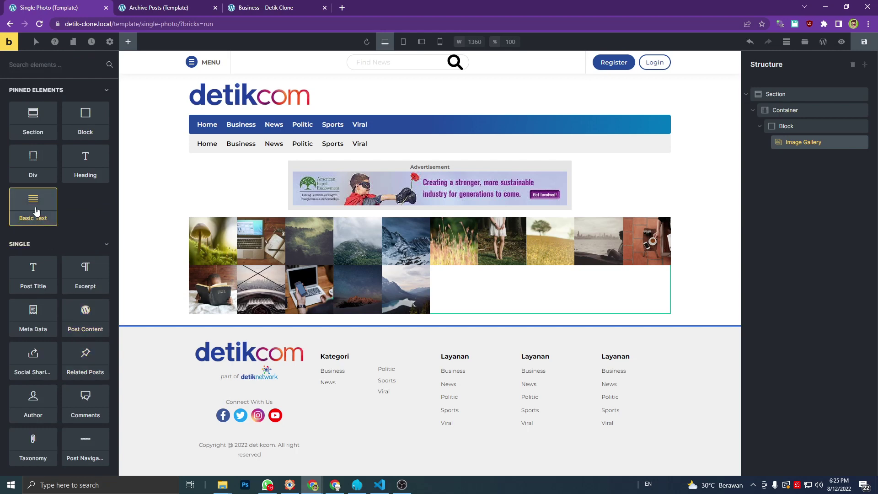
pyautogui.click(33, 206)
pyautogui.click(796, 160)
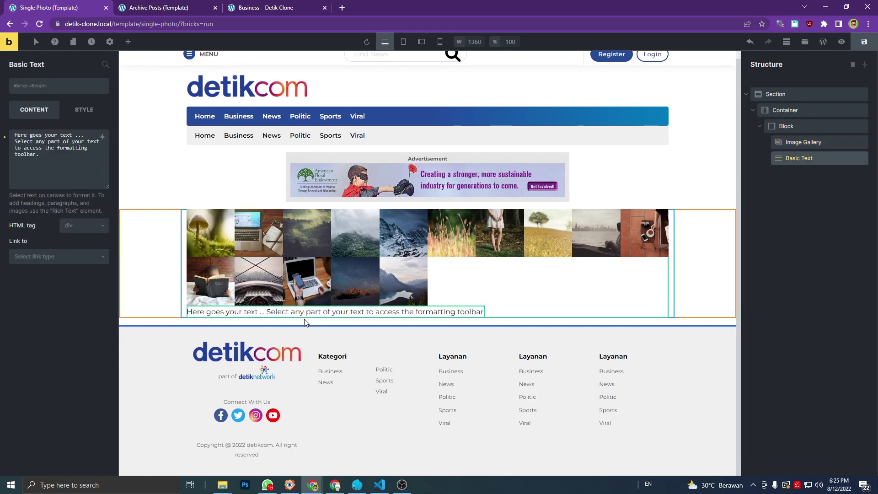
pyautogui.moveTo(41, 154); pyautogui.dragTo(13, 134)
# Copy 'gettotalphotos' from line 314 of functions.php in VS Code, then return to Chrome.
pyautogui.click(380, 485)
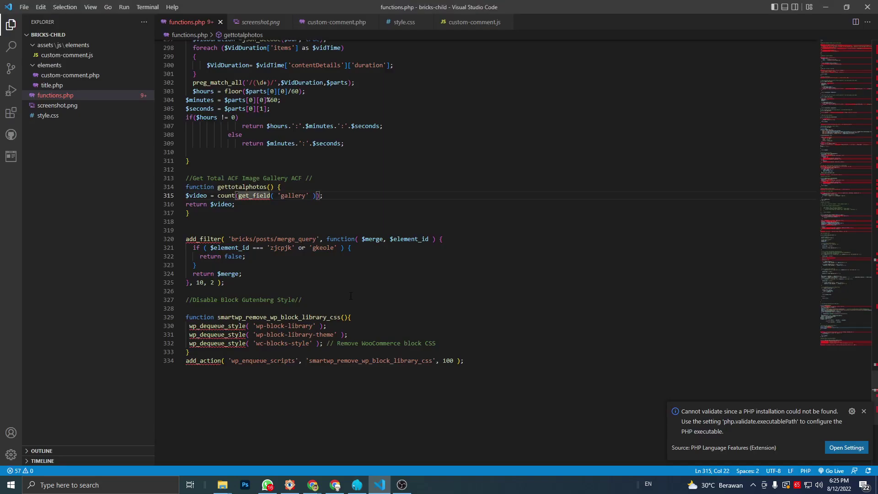
pyautogui.click(303, 280)
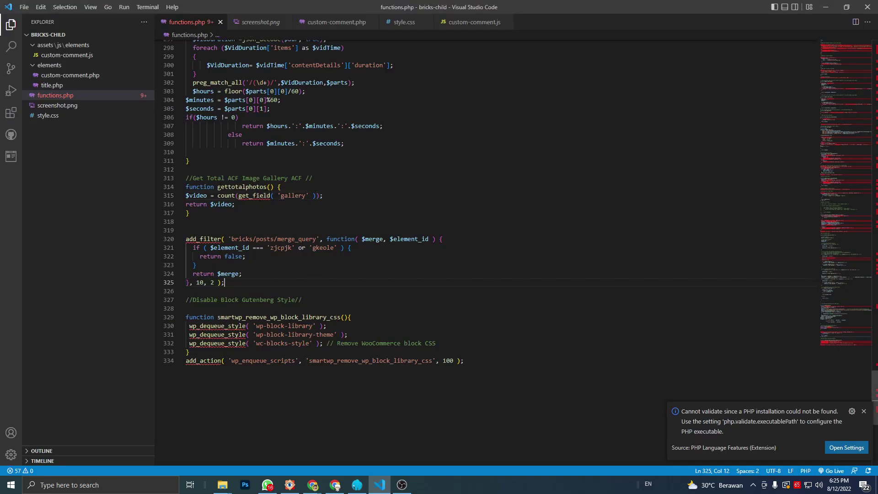
pyautogui.moveTo(217, 187); pyautogui.dragTo(266, 186)
pyautogui.hotkey('ctrl', 'c')
pyautogui.click(819, 7)
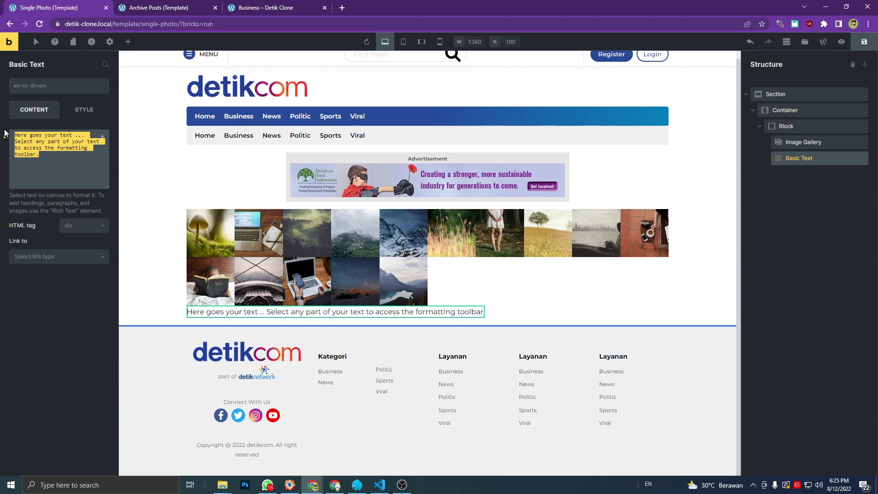
# Replace the placeholder with 'Total of images is {echo:gettotalphotos}' using the pasted function name, then save.
pyautogui.write('{')
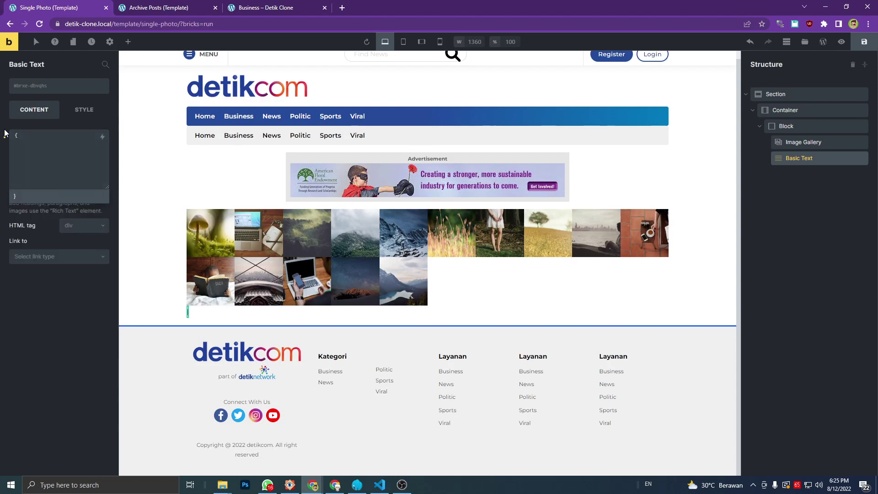
pyautogui.click(28, 137)
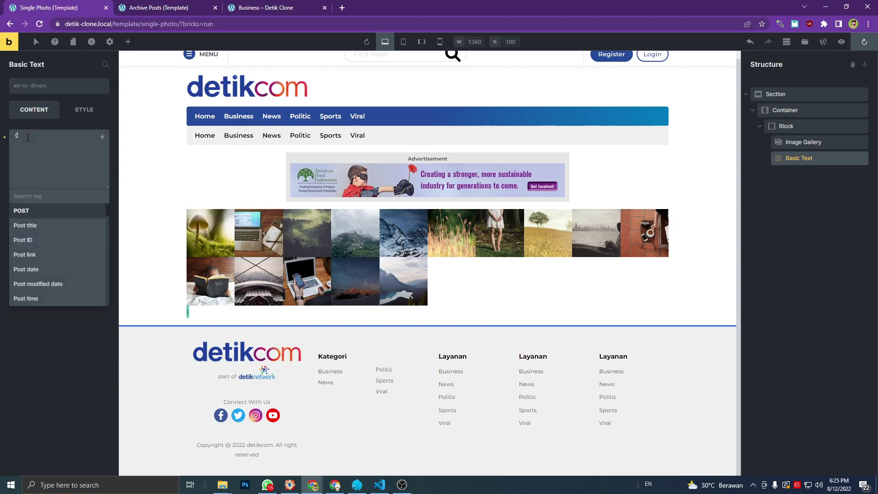
pyautogui.write('}')
pyautogui.write('echo:')
pyautogui.hotkey('ctrl', 'v')
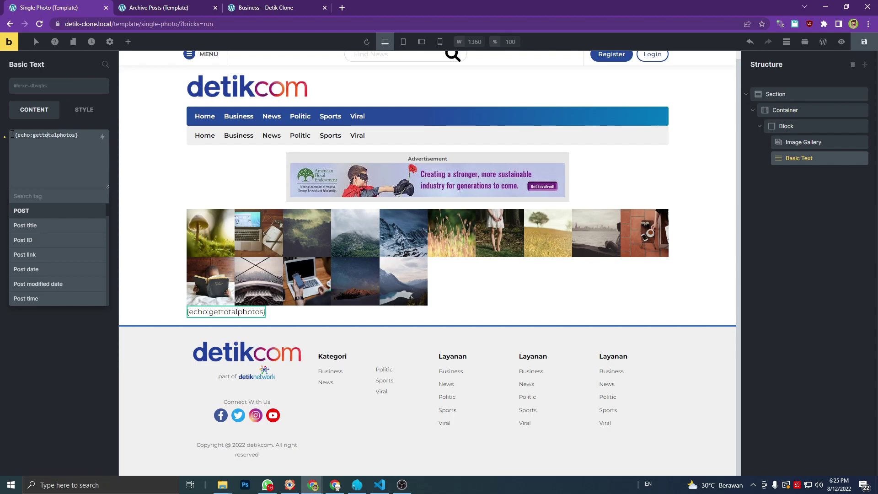
pyautogui.write('To')
pyautogui.write('talof i')
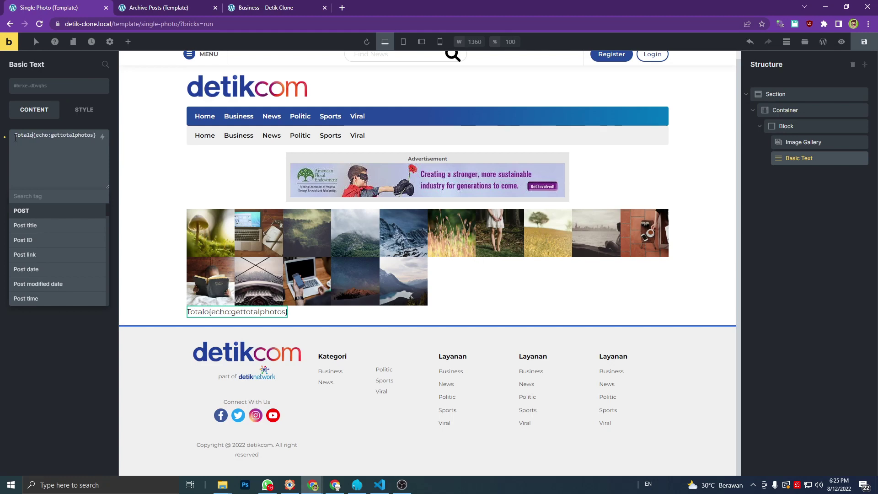
pyautogui.write('mages is')
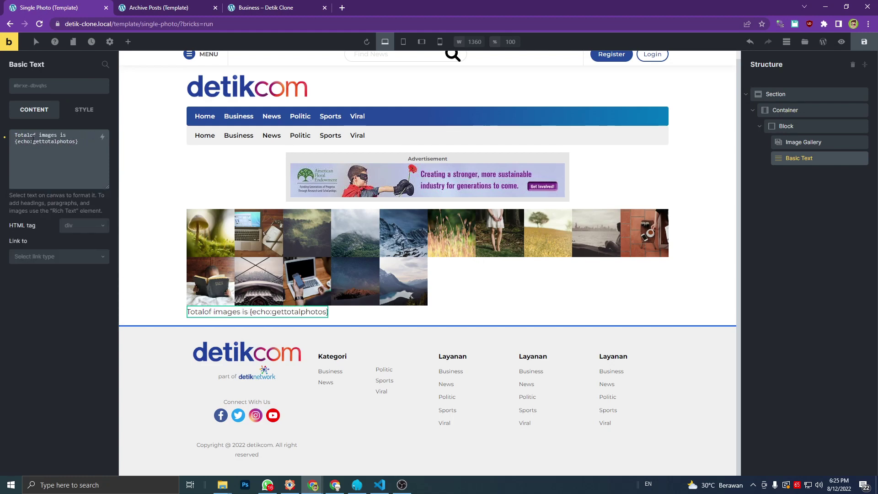
pyautogui.click(30, 135)
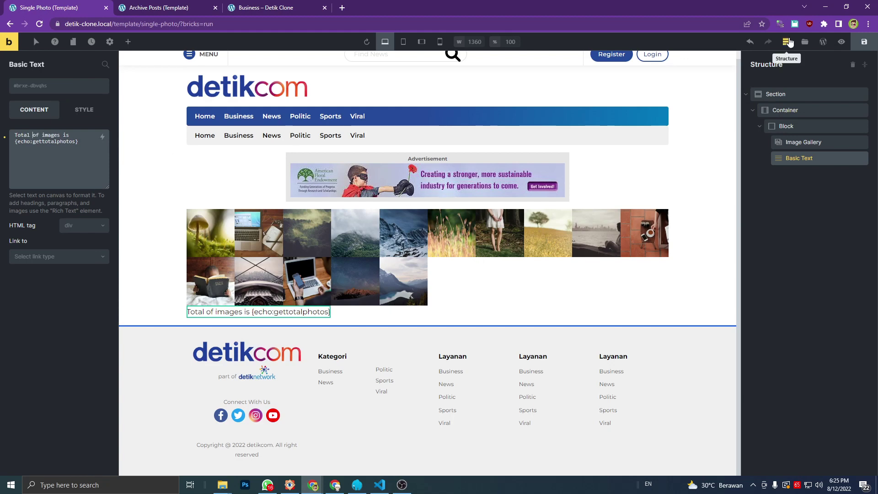
pyautogui.click(864, 42)
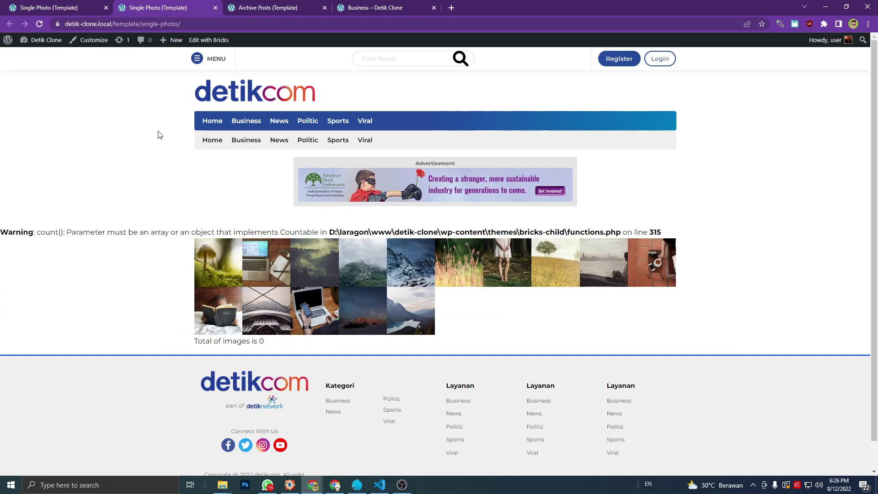
# Compare the live page's count() warning and 'Total of images is 0' with the builder preview, then check functions.php.
pyautogui.click(48, 5)
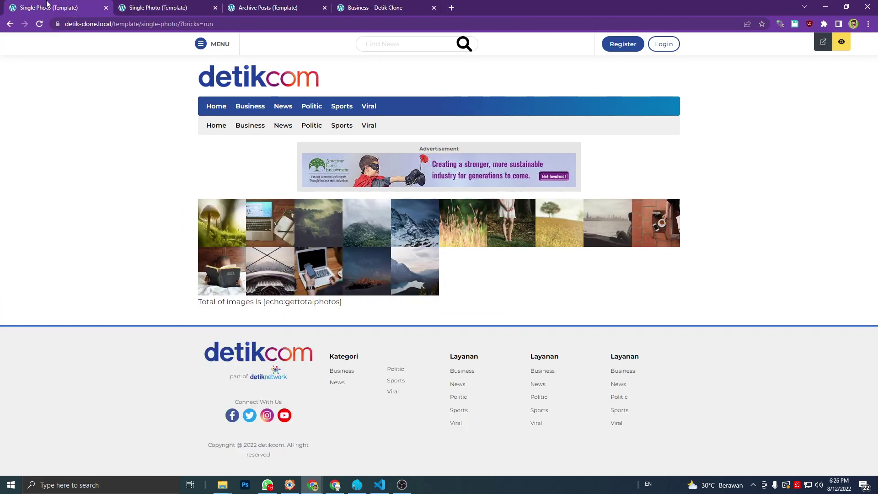
pyautogui.click(142, 5)
pyautogui.click(89, 5)
pyautogui.click(168, 5)
pyautogui.click(82, 5)
pyautogui.click(379, 485)
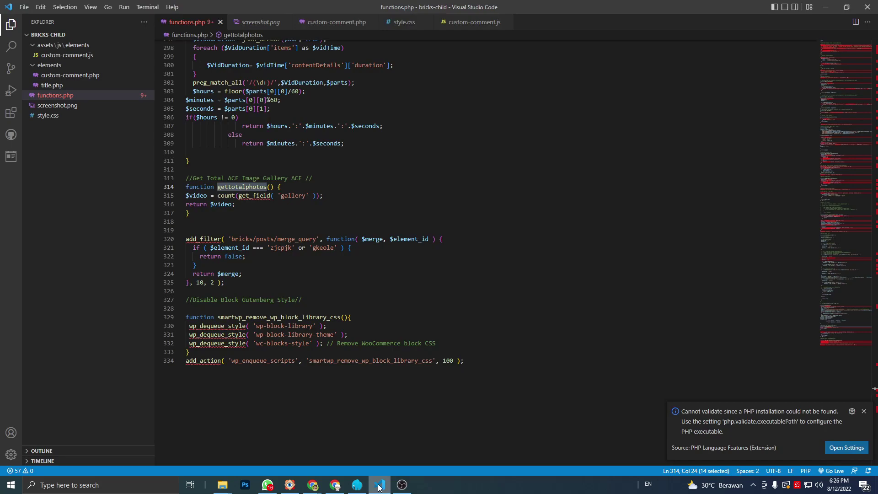
pyautogui.click(379, 485)
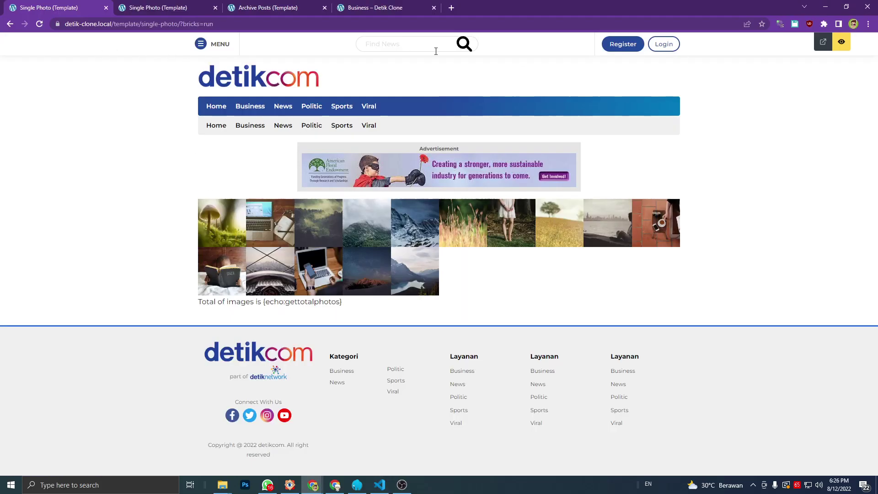
# Recheck the Basic Text's {echo:gettotalphotos} tag in the Bricks editor, then return to the live Single Photo page.
pyautogui.click(841, 41)
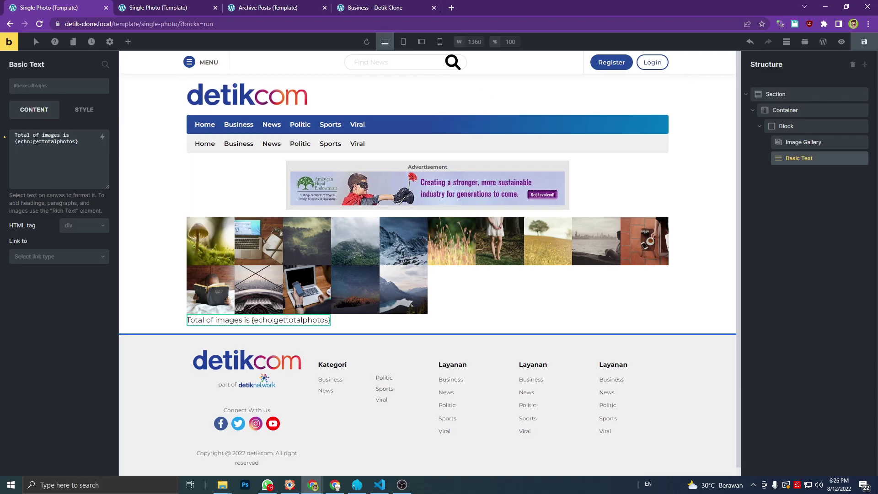
pyautogui.click(59, 149)
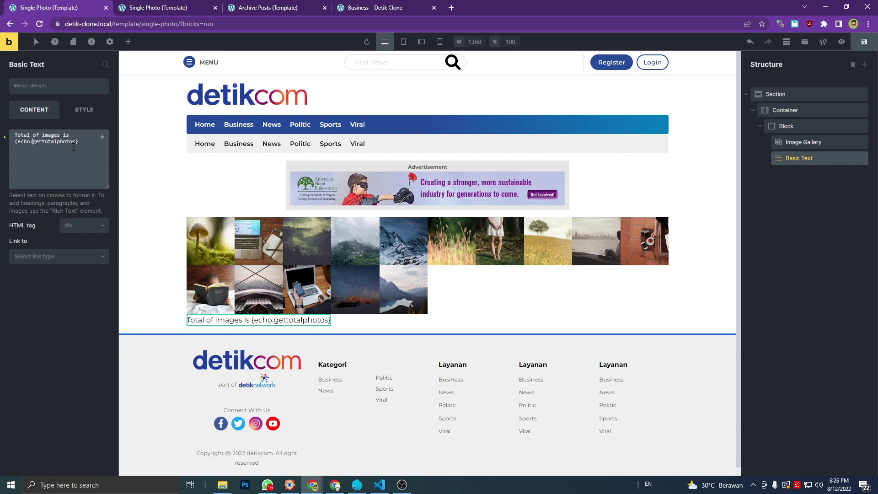
pyautogui.click(78, 142)
pyautogui.click(157, 7)
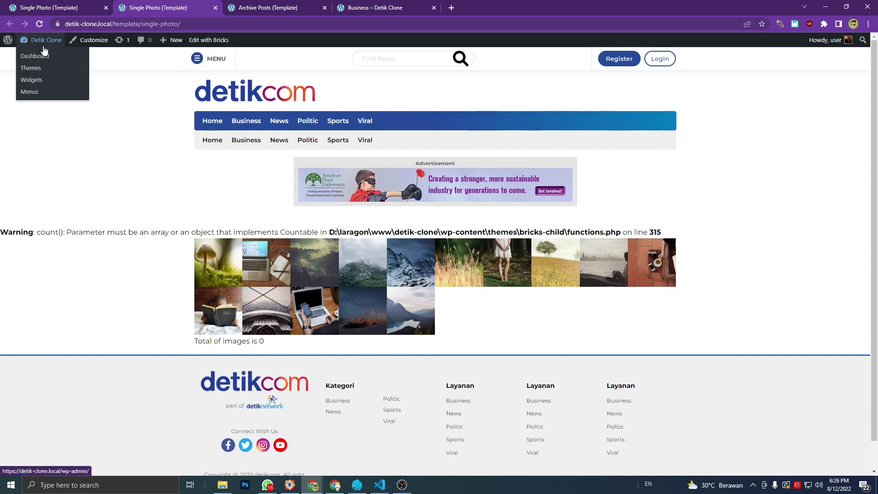
# Open the dashboard in a new tab and go to Photo > All Photo.
pyautogui.middleClick(42, 55)
pyautogui.hotkey('ctrl', 'Tab')
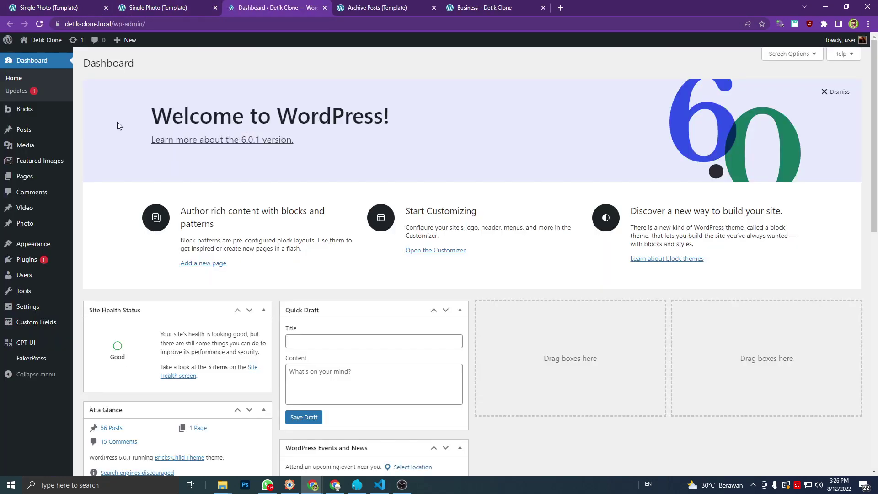
pyautogui.moveTo(51, 114)
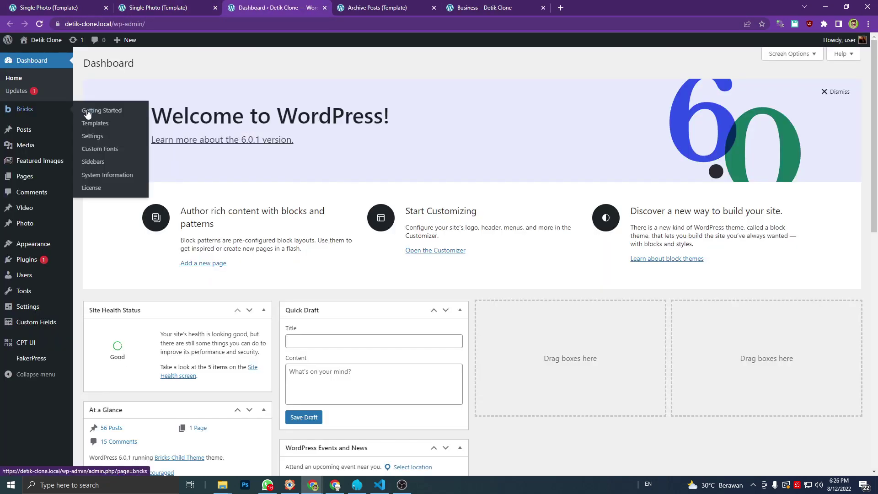
pyautogui.moveTo(41, 224)
pyautogui.click(112, 225)
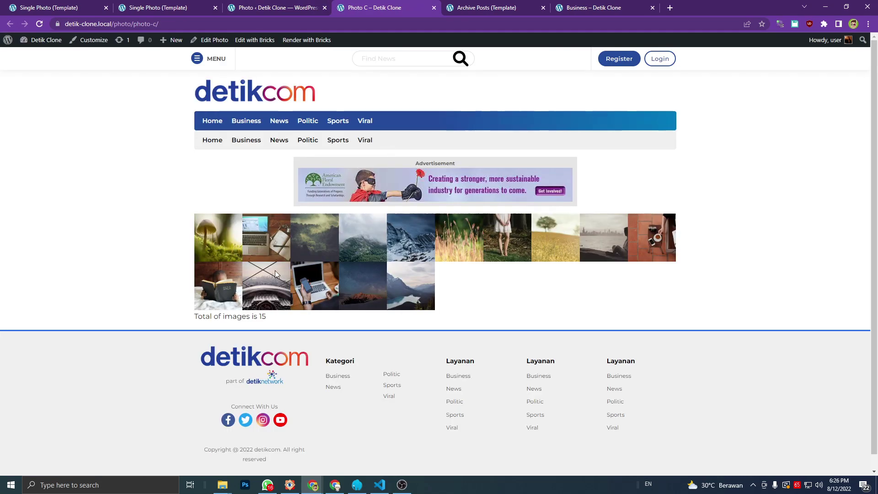
# Check the image count of 15 on the Photo C page, then switch to the Single Photo template tab.
pyautogui.moveTo(266, 316); pyautogui.dragTo(260, 316)
pyautogui.click(268, 320)
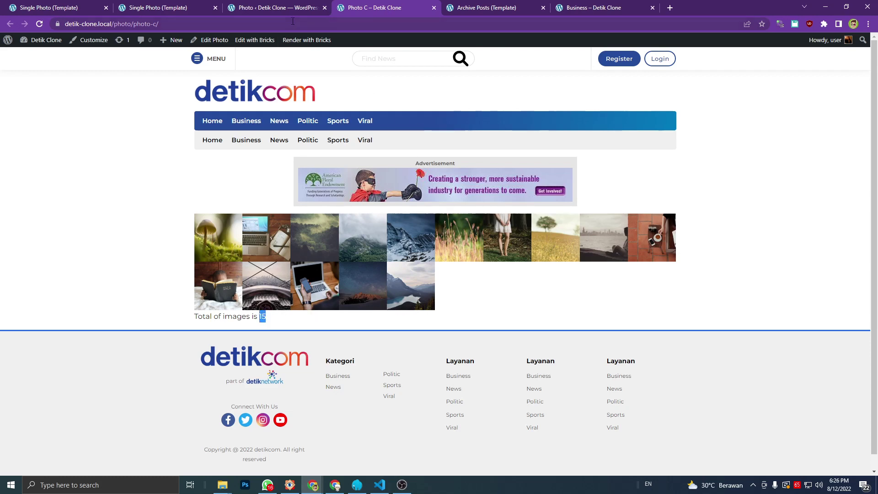
pyautogui.click(183, 7)
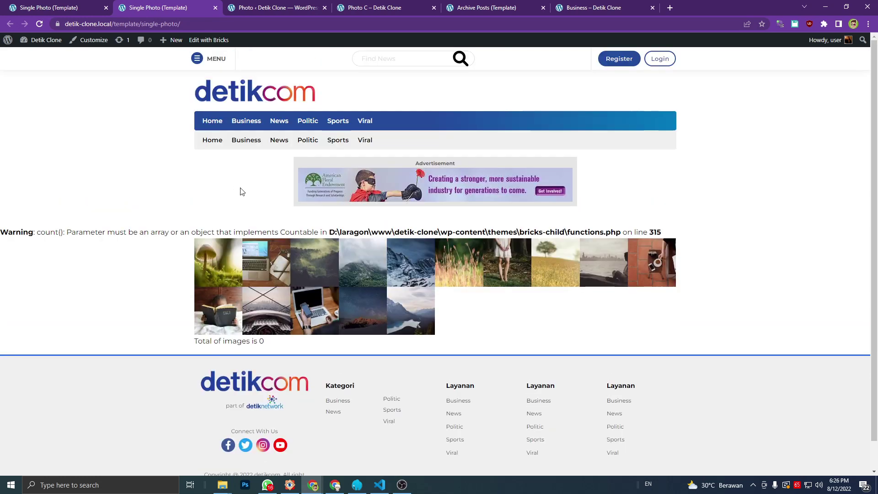
# Recheck Photo C's count of 15, then switch to the admin list of Photo posts.
pyautogui.click(367, 5)
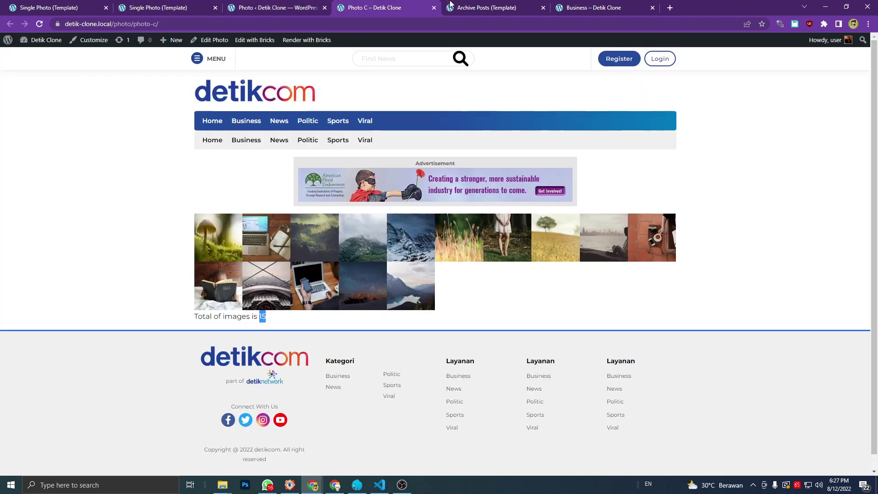
pyautogui.click(277, 318)
pyautogui.doubleClick(262, 317)
pyautogui.click(146, 5)
pyautogui.click(418, 6)
pyautogui.click(309, 5)
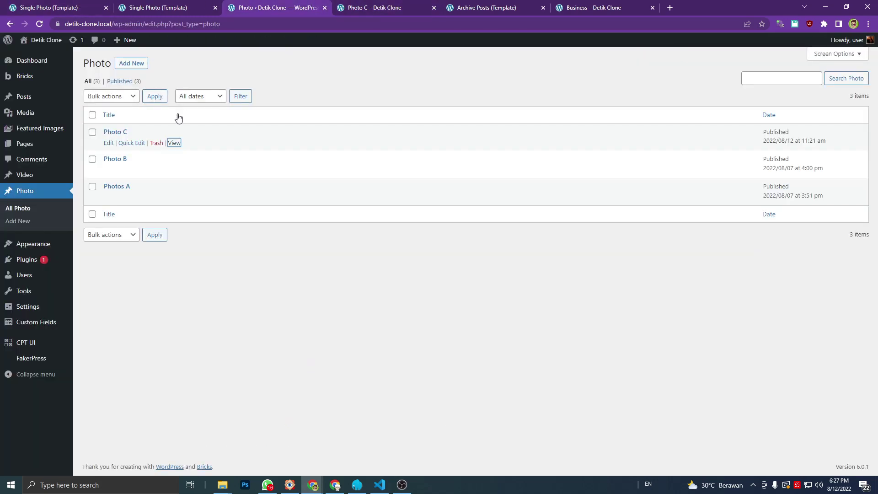
# Edit Photo C, remove the lake, night-sky, laptop, bridge, book, coffee and city-shore images, and Update.
pyautogui.click(109, 142)
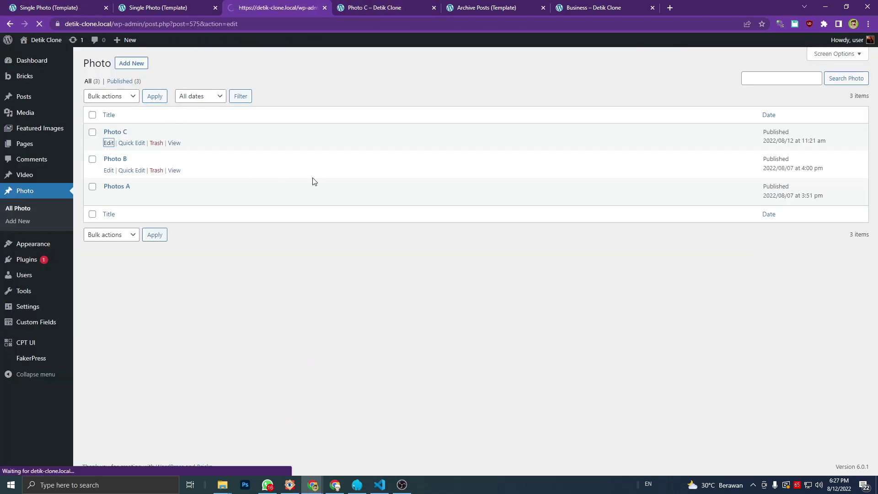
pyautogui.scroll(-3, 372, 238)
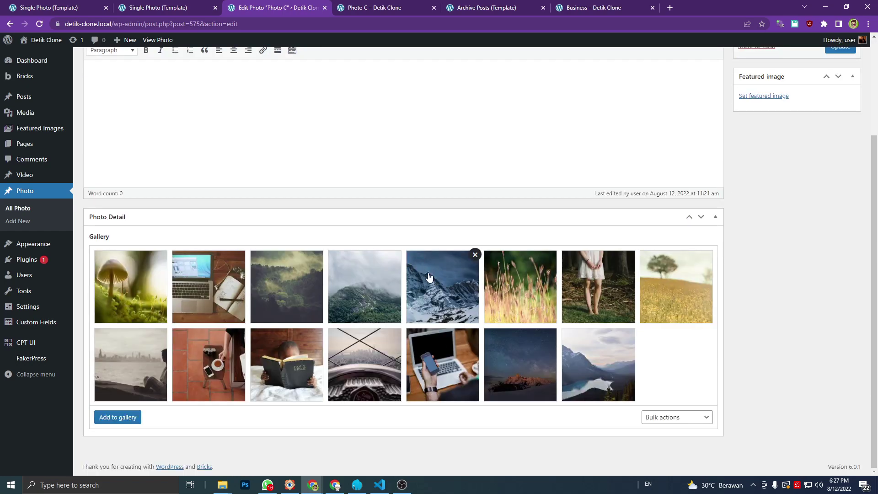
pyautogui.moveTo(629, 333)
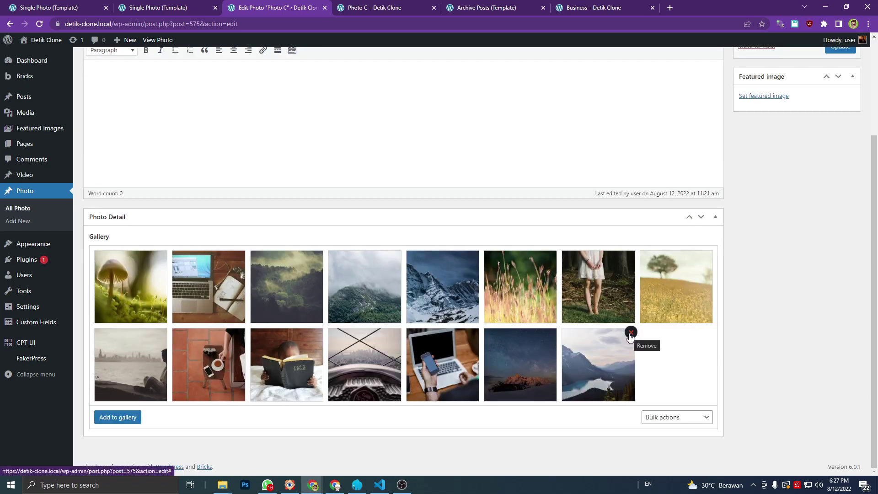
pyautogui.click(631, 333)
pyautogui.click(552, 333)
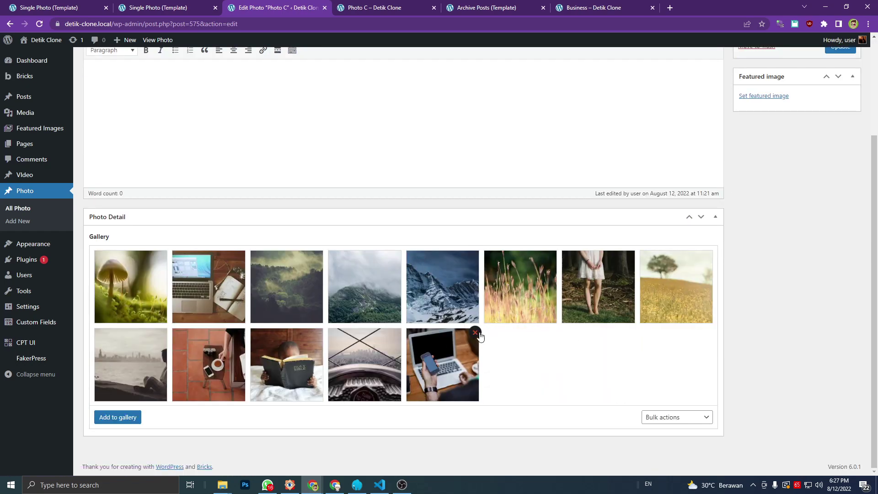
pyautogui.click(475, 332)
pyautogui.click(397, 332)
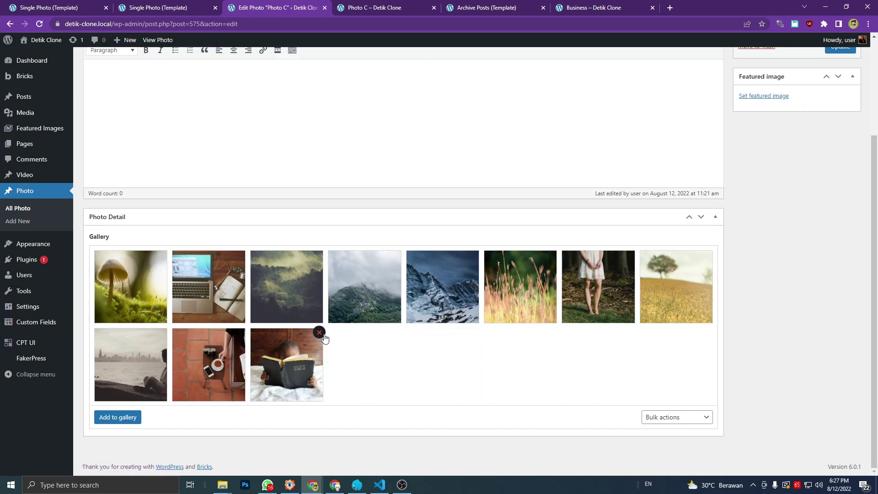
pyautogui.click(320, 332)
pyautogui.click(241, 333)
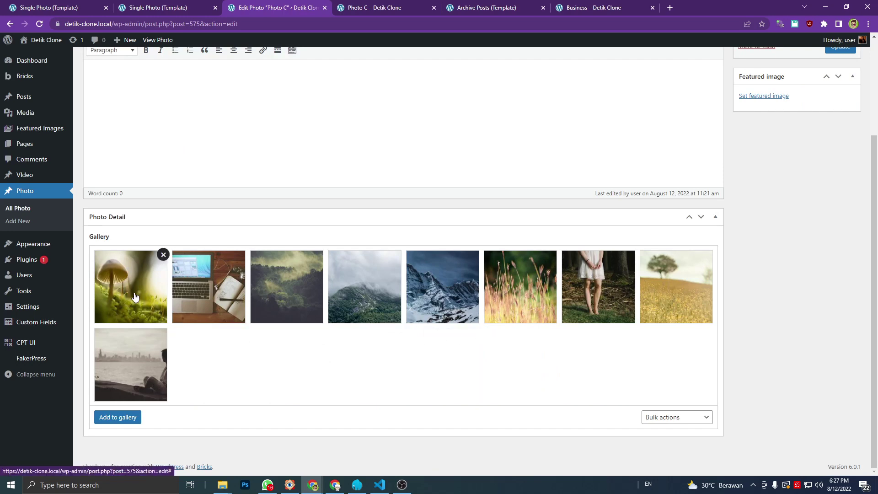
pyautogui.click(164, 332)
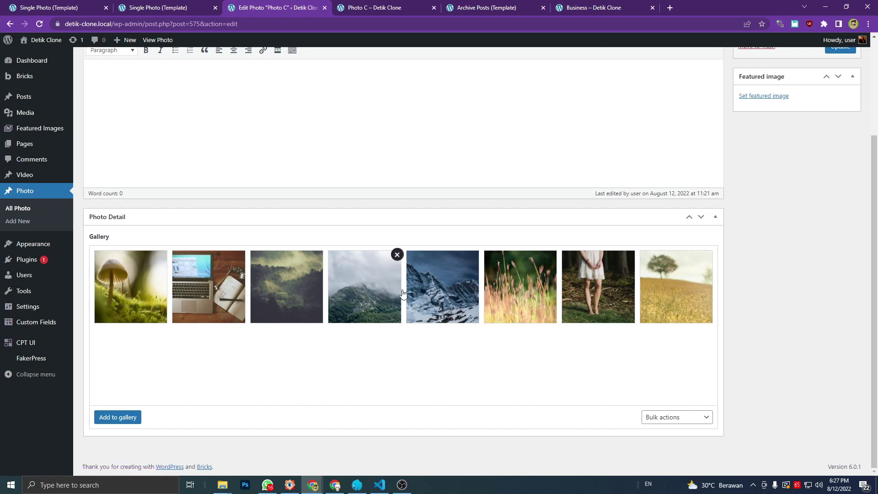
pyautogui.moveTo(641, 292)
pyautogui.scroll(3, 752, 290)
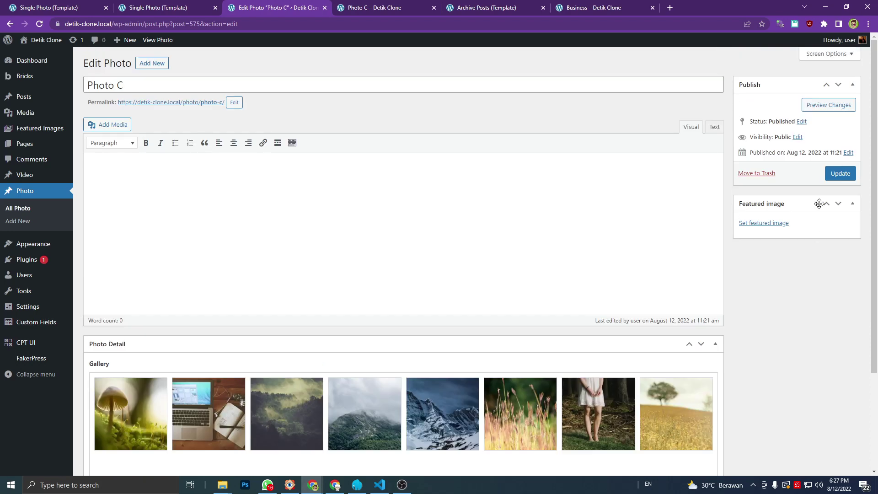
pyautogui.click(839, 177)
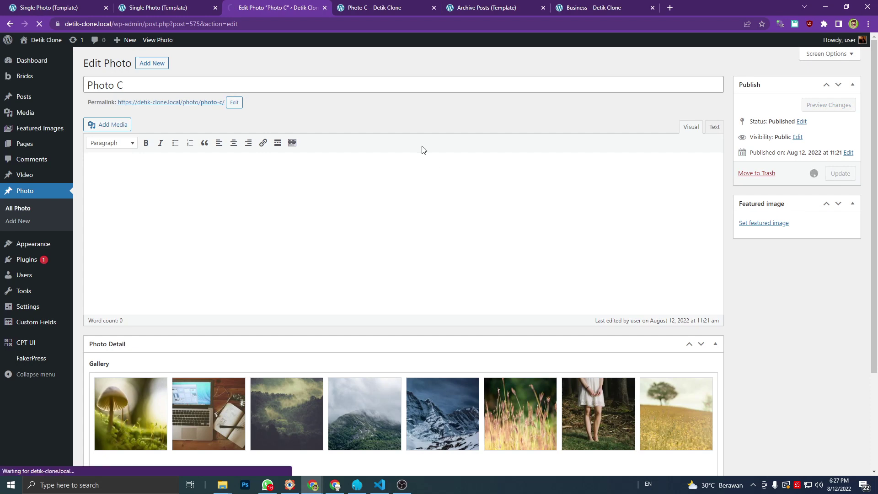
# Reload Photo C's live page and confirm it shows 8 images and 'Total of images is 8'.
pyautogui.moveTo(380, 4)
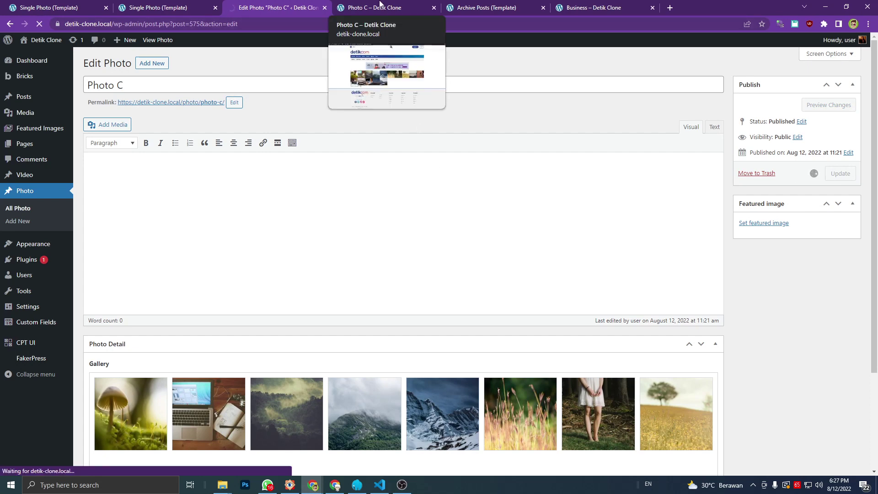
pyautogui.click(379, 5)
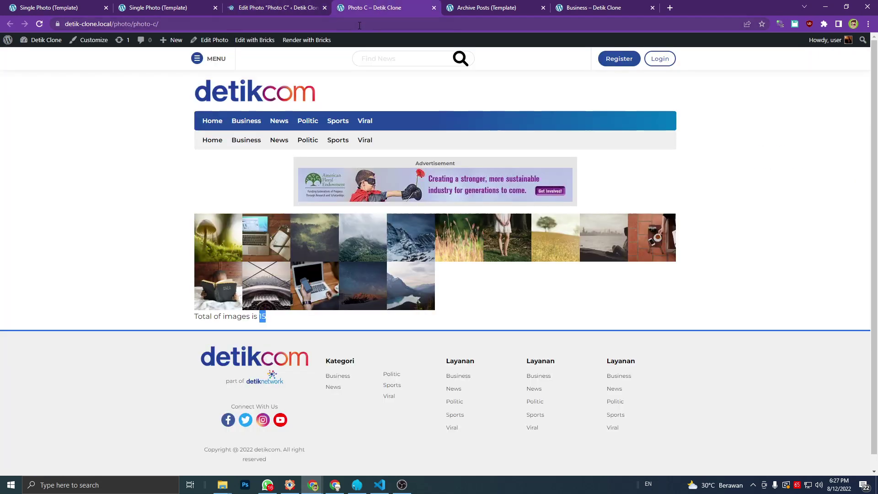
pyautogui.click(272, 317)
pyautogui.doubleClick(262, 316)
pyautogui.click(303, 25)
pyautogui.press('Return')
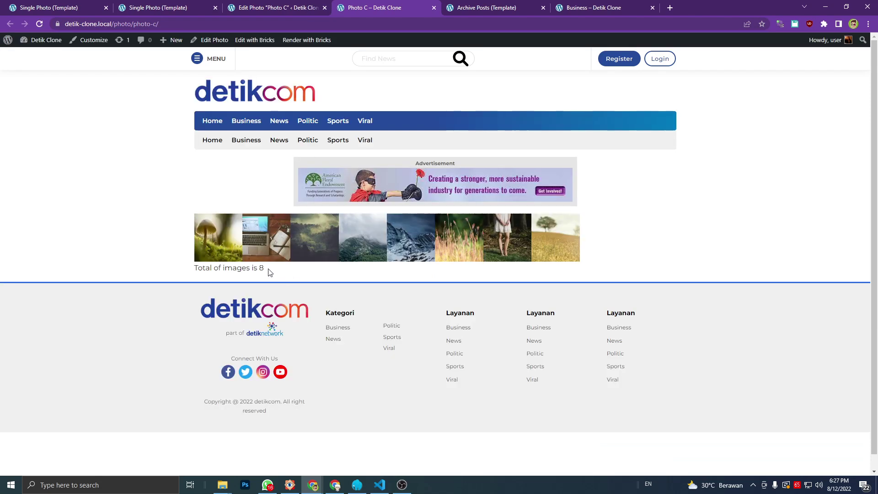
pyautogui.doubleClick(261, 268)
pyautogui.click(139, 157)
# Check Photo C's '8 Photos' badge on the Business category page, then go to the Single Photo template tab.
pyautogui.click(253, 126)
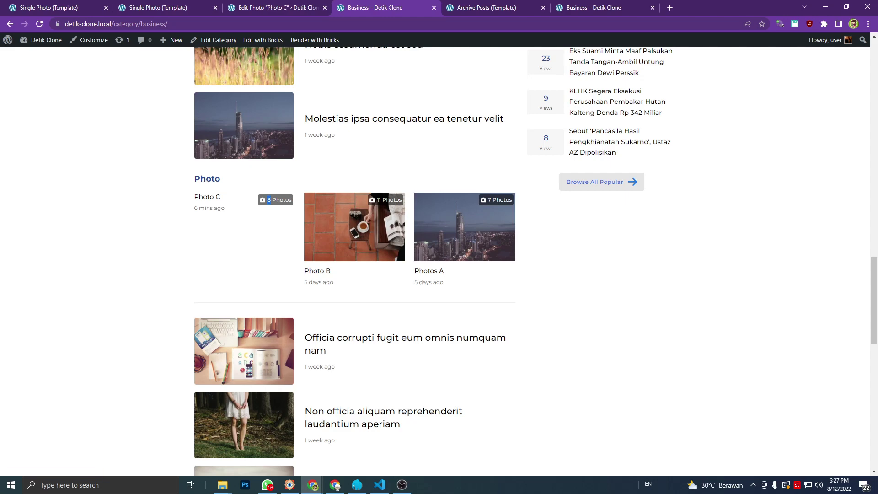
pyautogui.click(165, 198)
pyautogui.scroll(14, 561, 237)
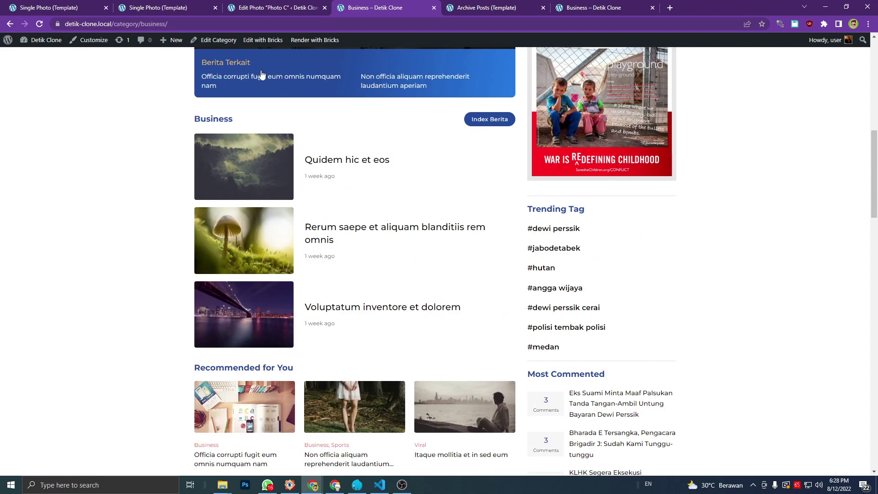
pyautogui.click(199, 13)
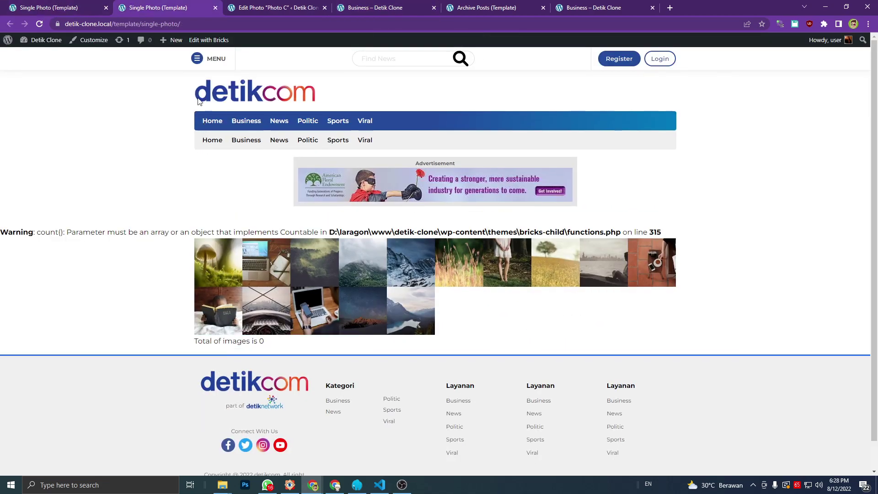
# Reload the Single Photo template preview and see that its count still reads 0.
pyautogui.click(155, 24)
pyautogui.press('Return')
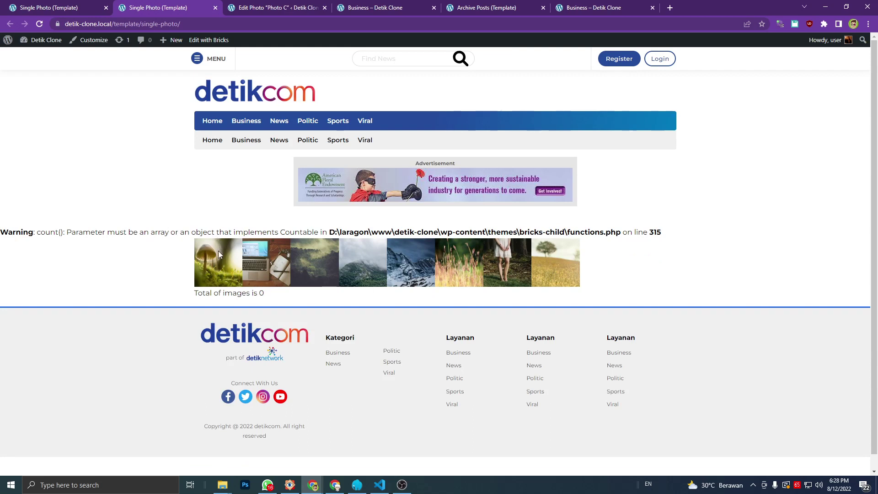
pyautogui.doubleClick(262, 292)
pyautogui.click(169, 241)
# Switch to the other Business category page tab and reload it.
pyautogui.click(393, 7)
pyautogui.click(461, 6)
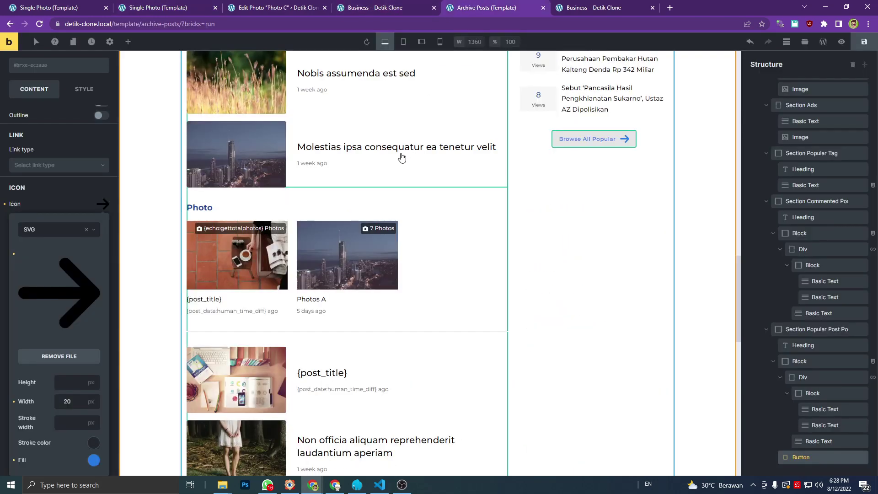
pyautogui.click(568, 4)
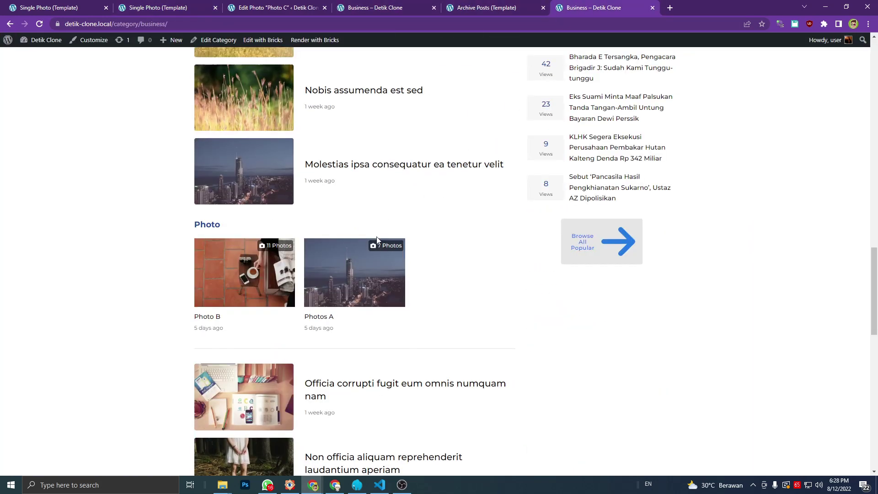
pyautogui.click(401, 20)
pyautogui.press('Return')
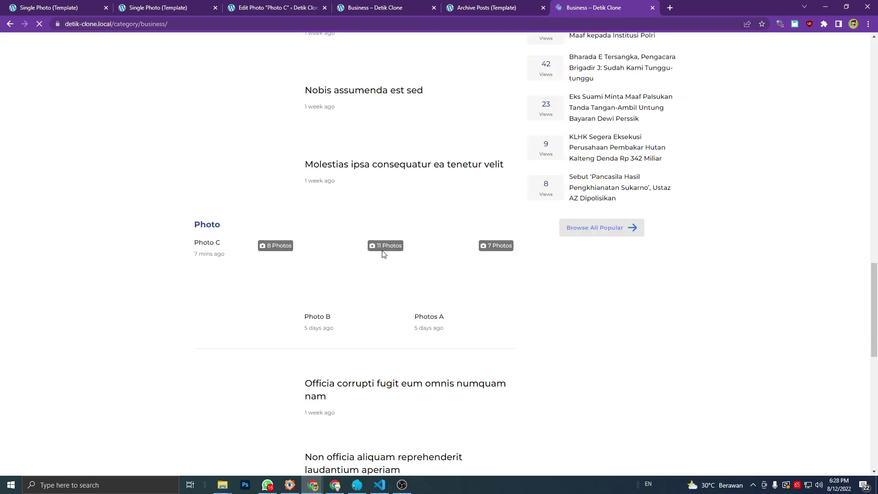
# Open the Photo B page and verify its gallery count reads 11.
pyautogui.click(352, 278)
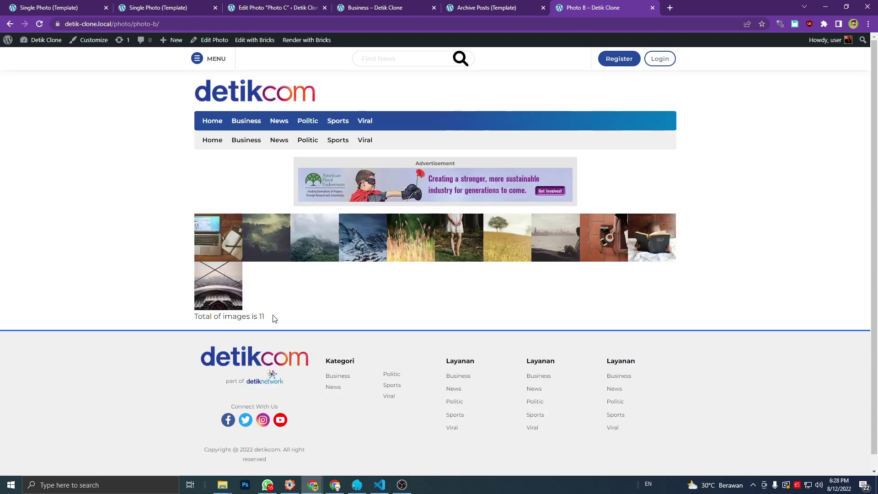
pyautogui.doubleClick(261, 317)
pyautogui.click(271, 320)
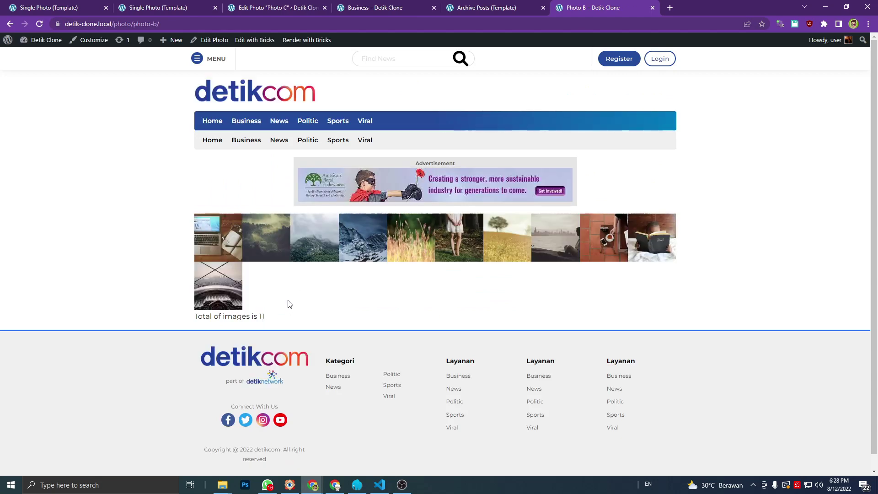